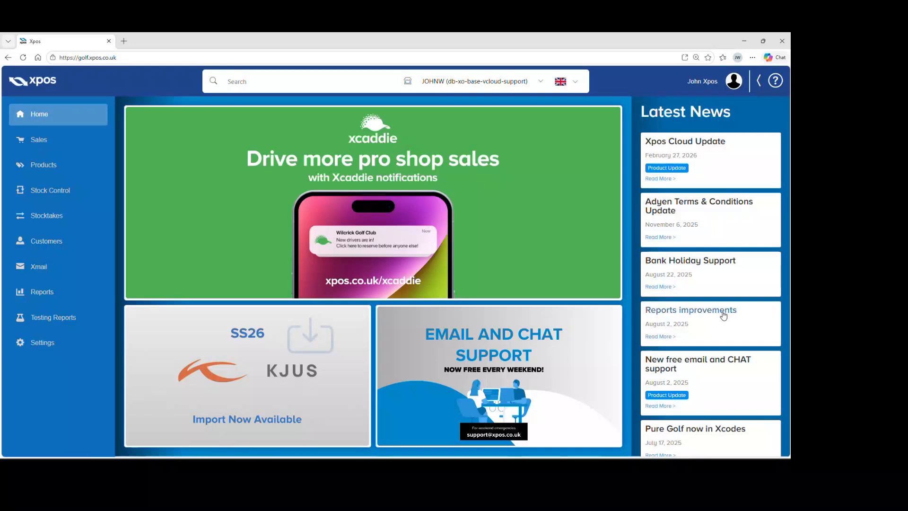
# Step: Start a new scan stock-in from Stock Control and scan barcodes 12173880 and 12032881
pyautogui.click(101, 192)
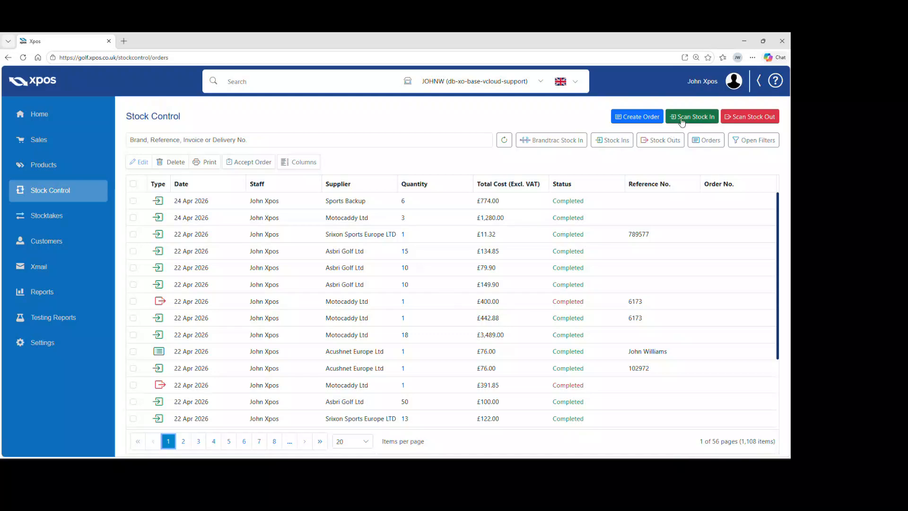
pyautogui.click(682, 118)
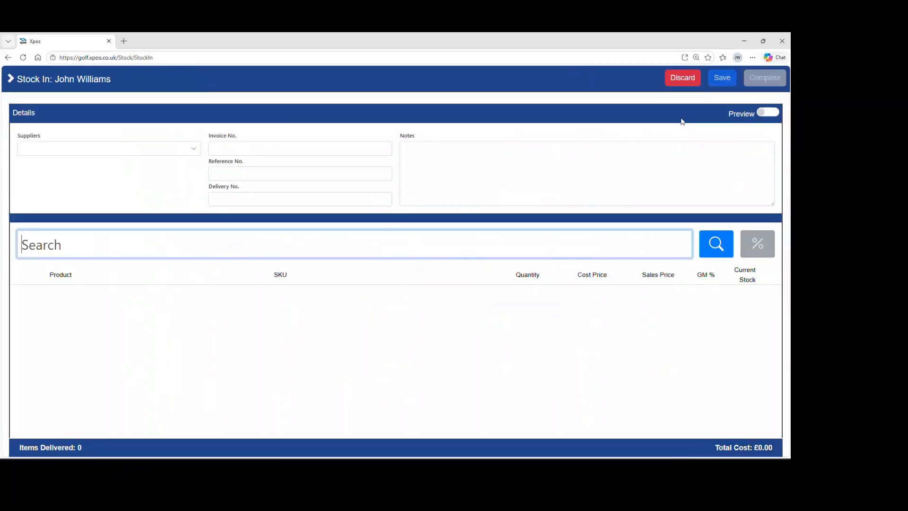
pyautogui.write('12173880')
pyautogui.press('Return')
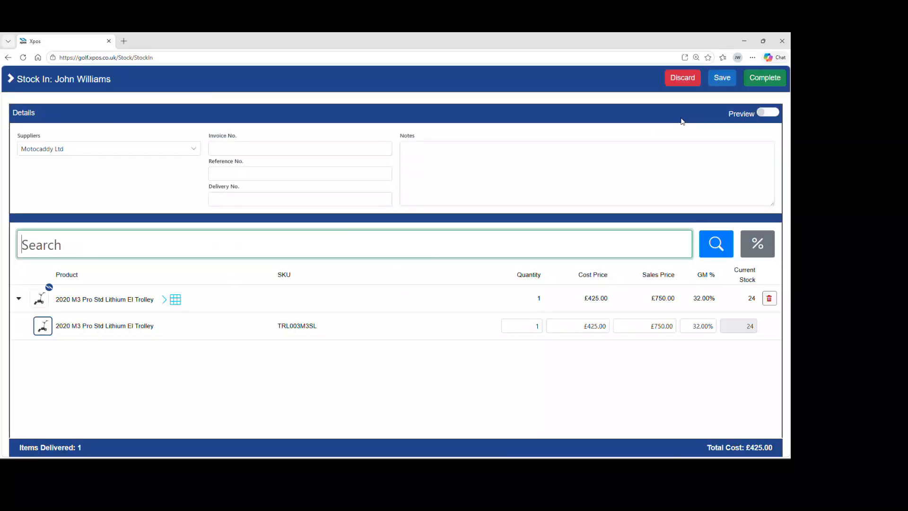
pyautogui.write('12032881')
pyautogui.press('Return')
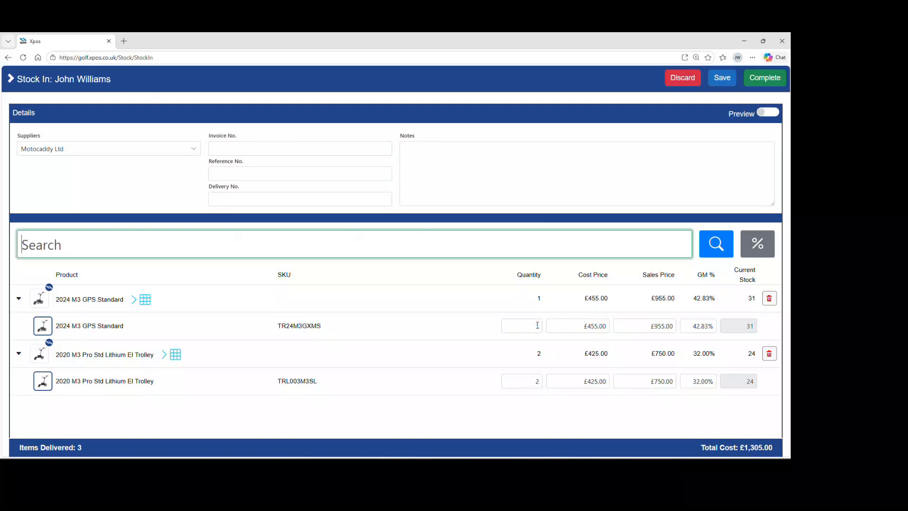
# Step: Complete the stock-in, declining to print delivery labels
pyautogui.click(533, 325)
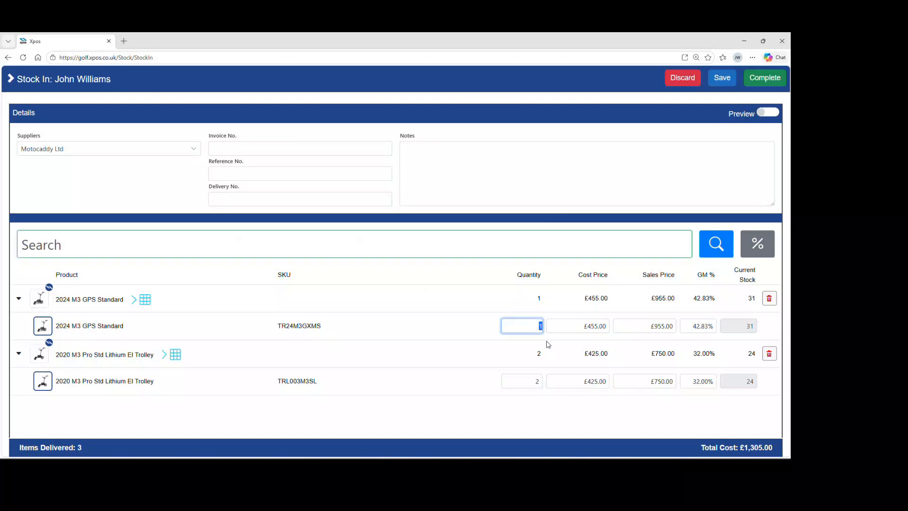
pyautogui.press('Tab')
pyautogui.press('Tab')
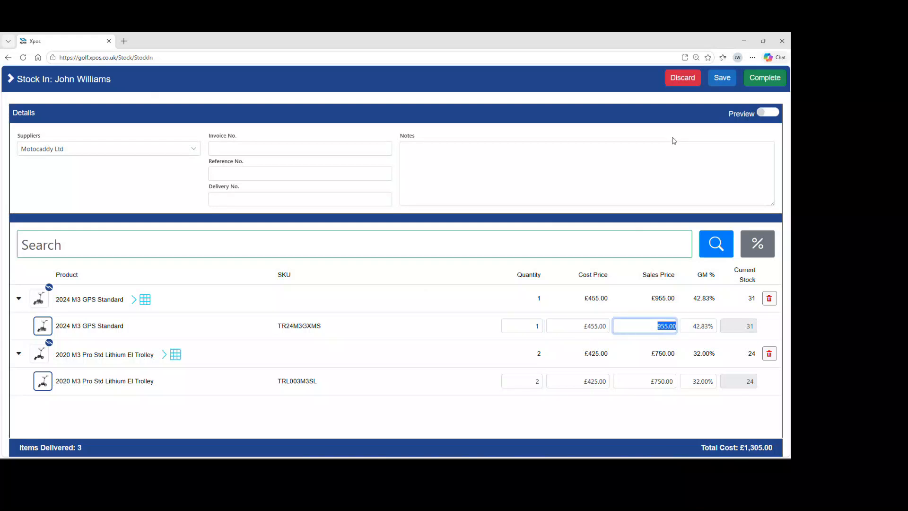
pyautogui.click(753, 81)
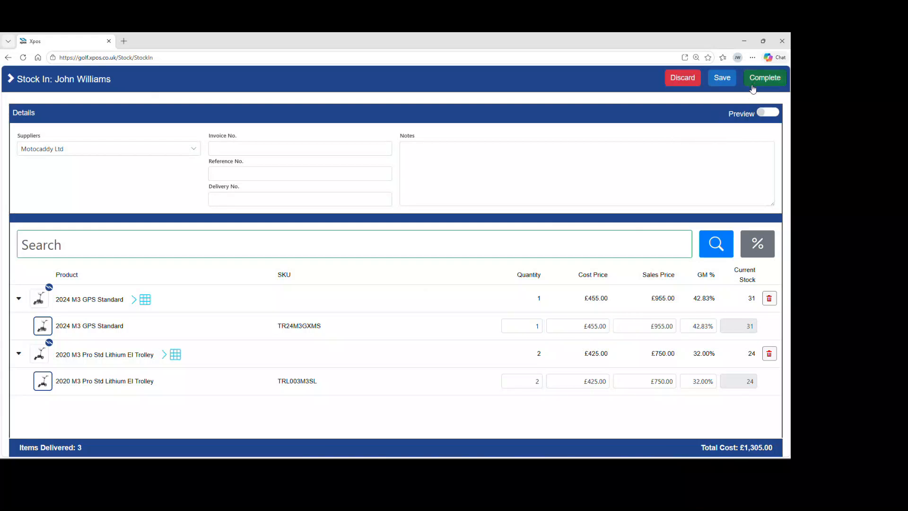
pyautogui.click(430, 310)
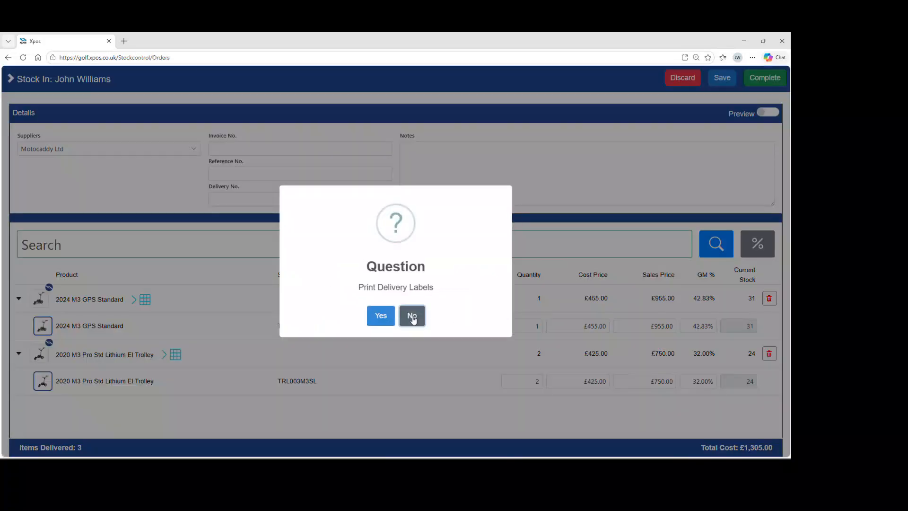
pyautogui.click(412, 315)
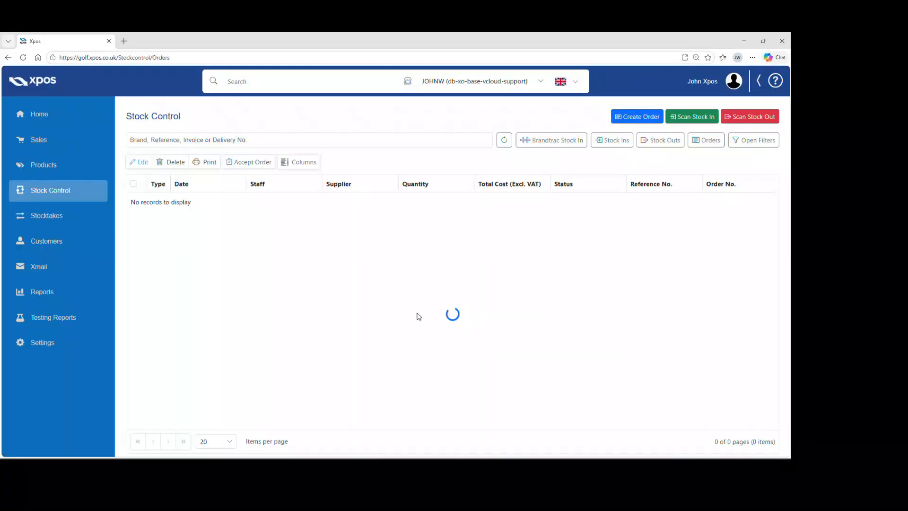
# Step: Start another scan stock-in and scan barcode 12168729
pyautogui.click(678, 119)
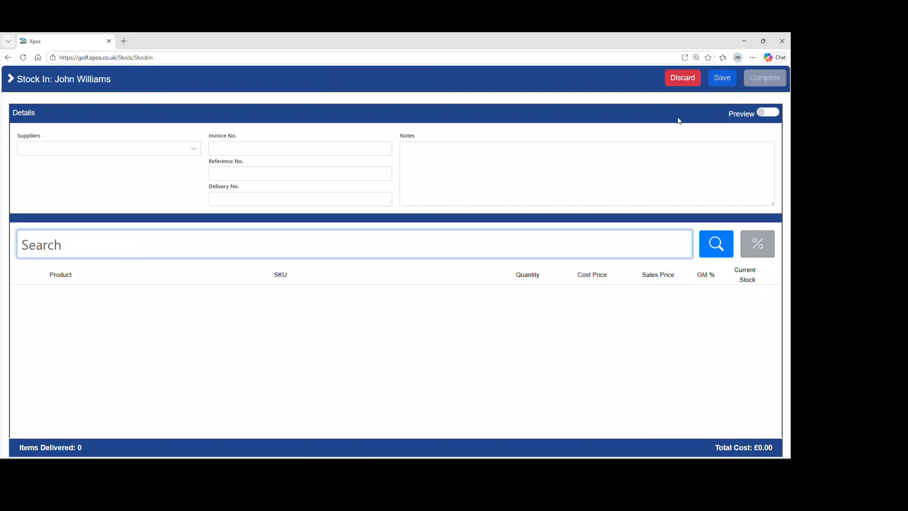
pyautogui.write('12168729')
pyautogui.press('Return')
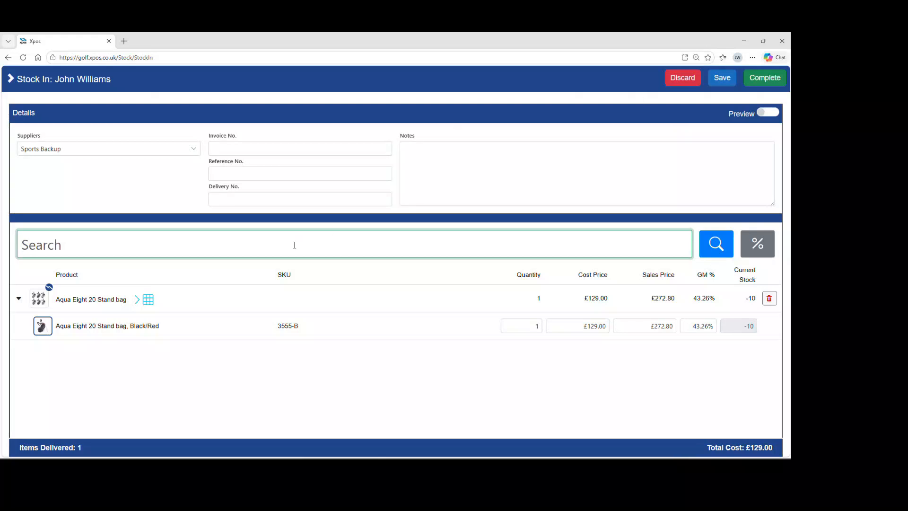
# Step: Open the Aqua Eight 20 Stand bag matrix and set quantities of 2 for Black/Red, Grey/Black and Silver/Navy/Red
pyautogui.click(147, 301)
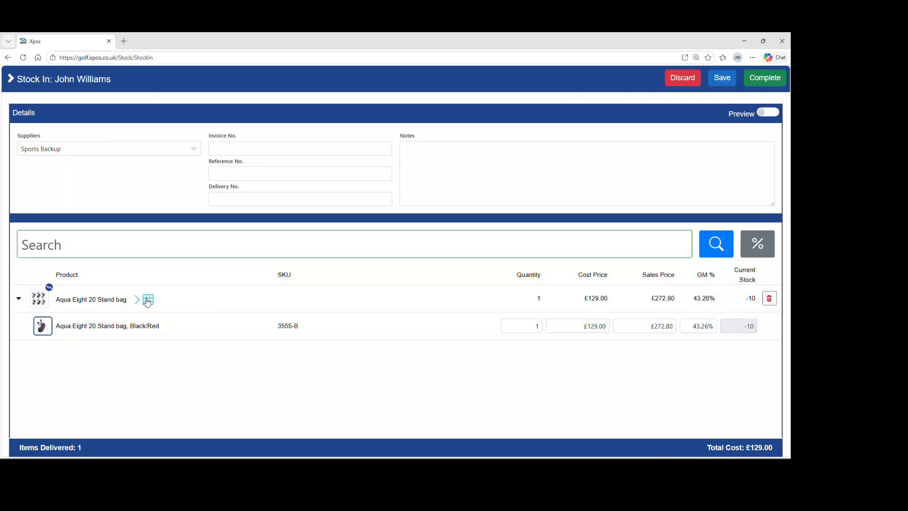
pyautogui.click(147, 301)
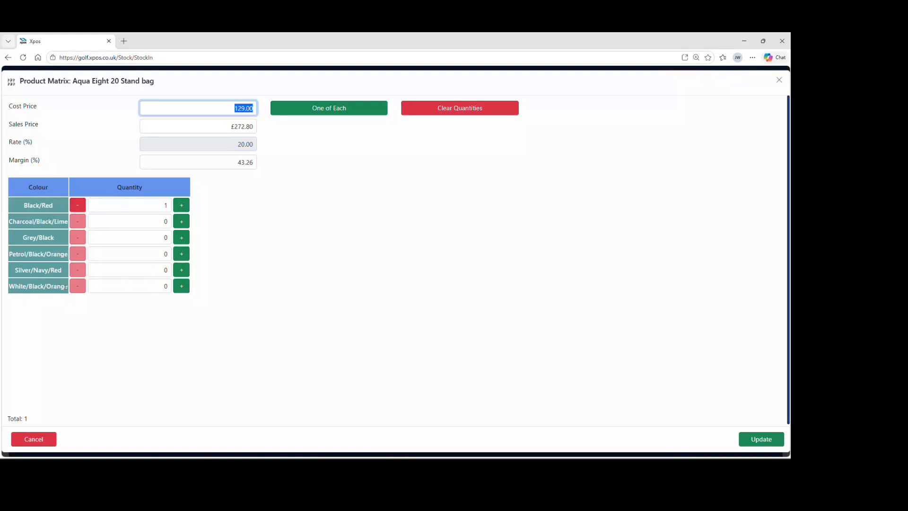
pyautogui.click(141, 207)
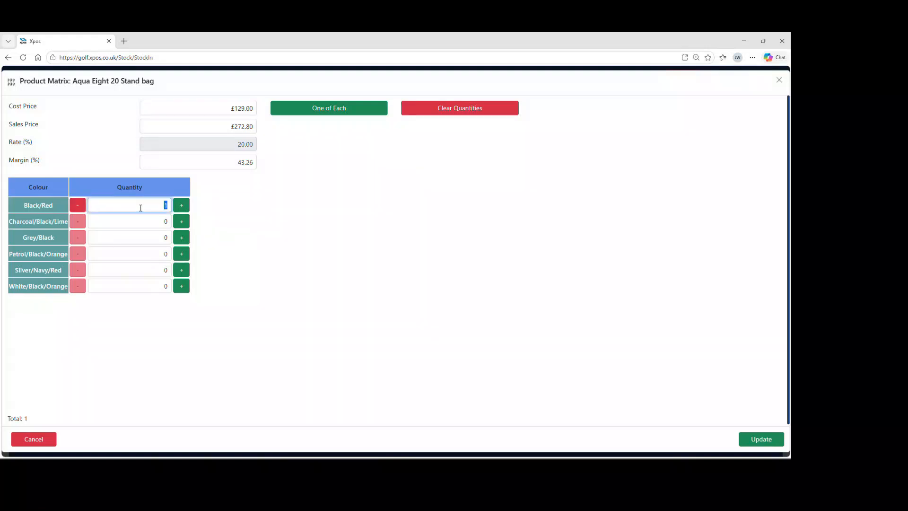
pyautogui.write('2')
pyautogui.click(142, 238)
pyautogui.write('2')
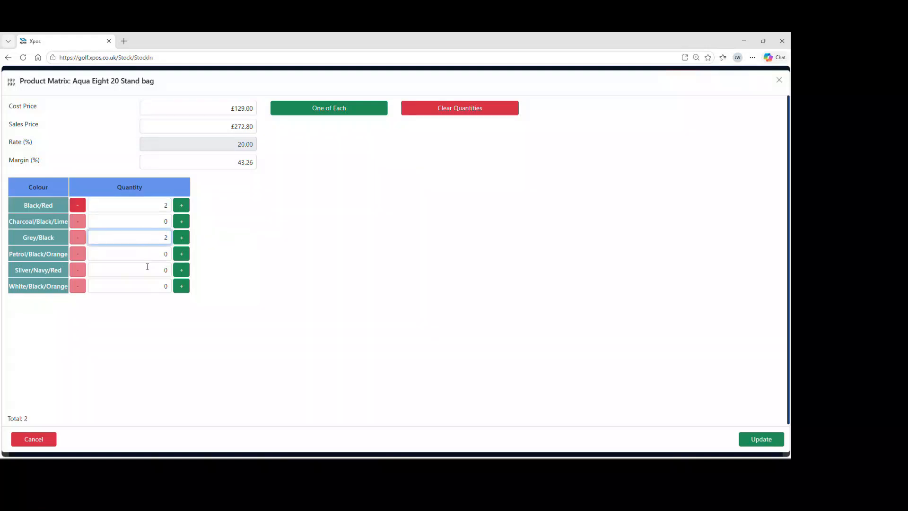
pyautogui.click(147, 267)
pyautogui.write('2')
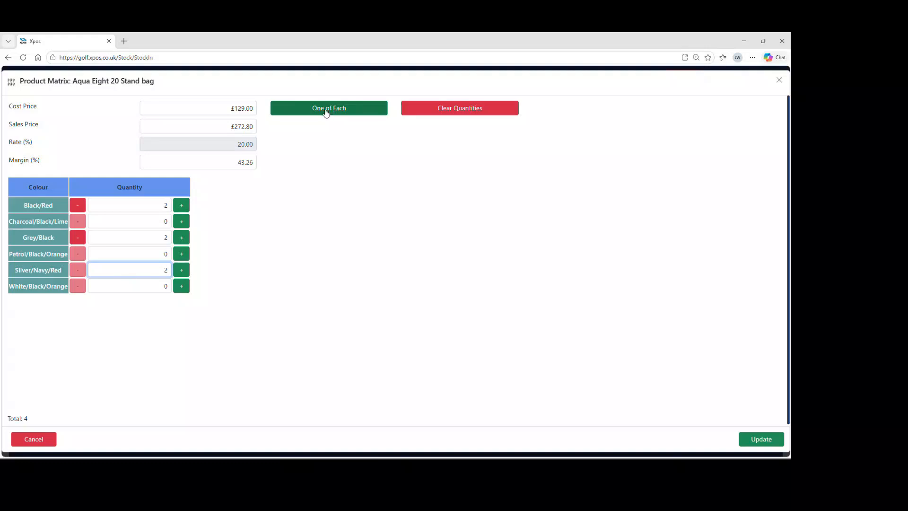
# Step: Apply the matrix quantities to the stock-in, leaving cost and sales prices as they are
pyautogui.click(208, 109)
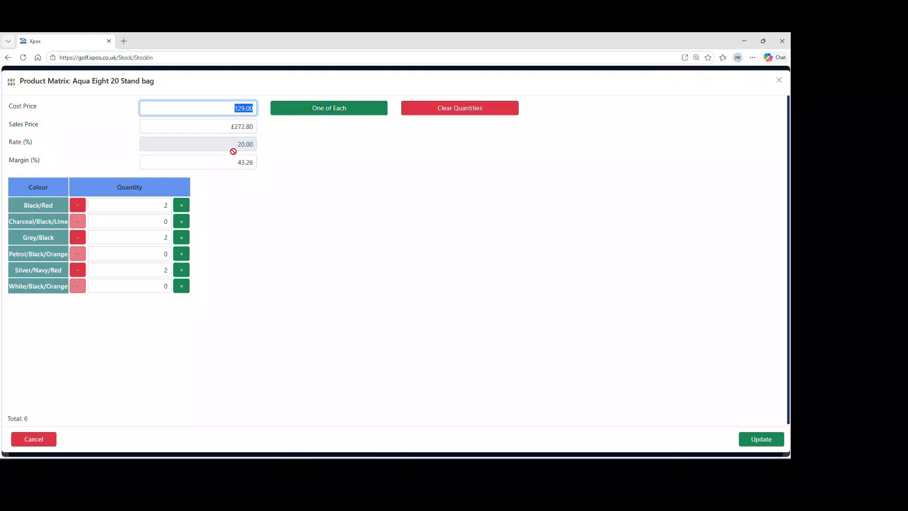
pyautogui.click(232, 130)
pyautogui.doubleClick(232, 129)
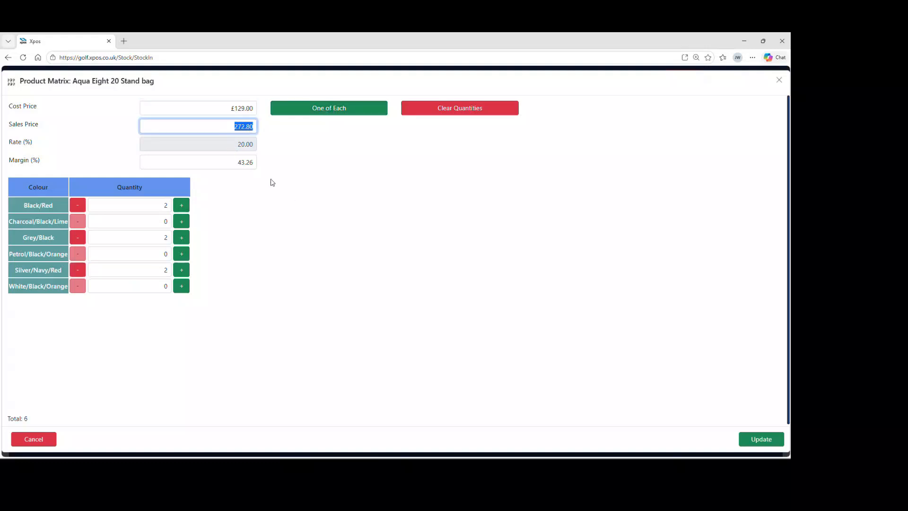
pyautogui.click(408, 238)
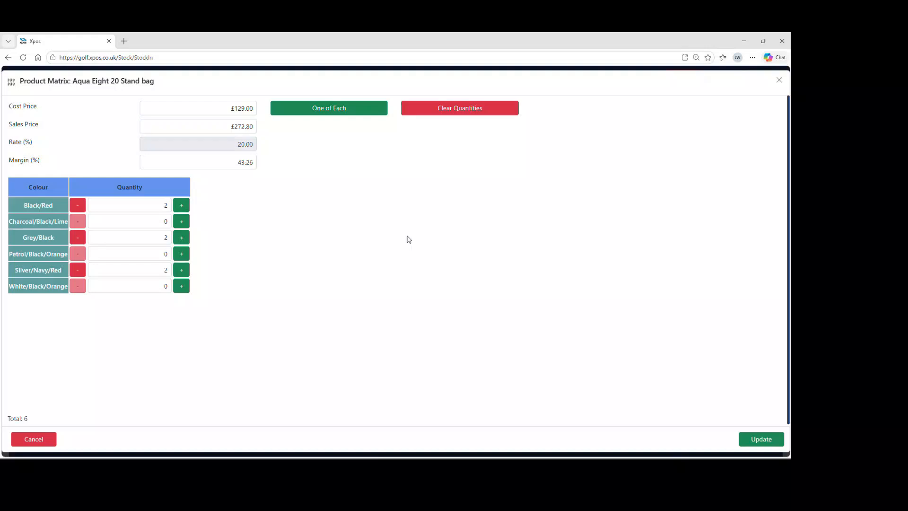
pyautogui.click(762, 440)
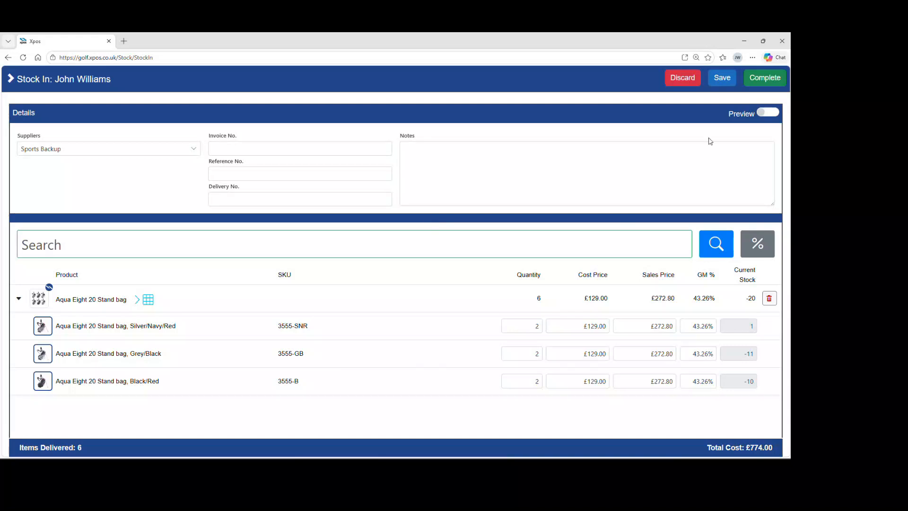
# Step: Complete the stock-in, confirming the warning with Save Cost Prices ticked and declining delivery labels
pyautogui.click(759, 81)
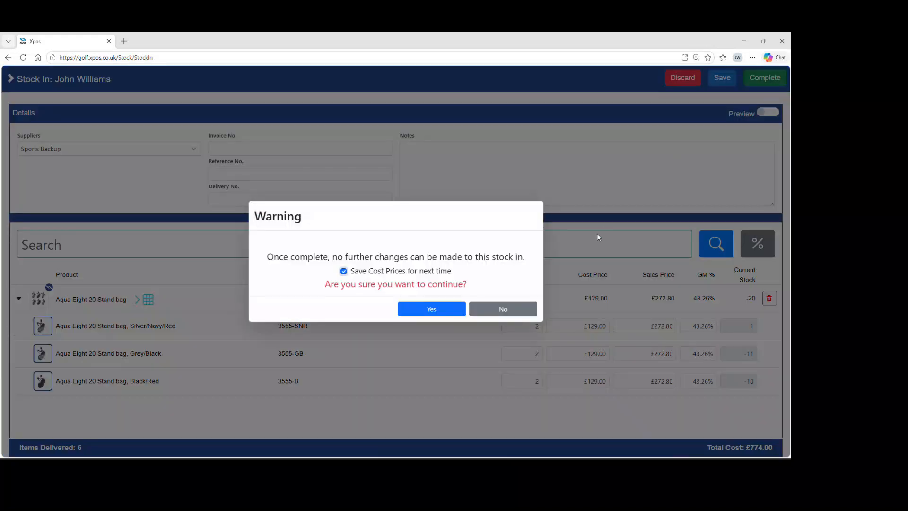
pyautogui.click(452, 316)
pyautogui.click(411, 318)
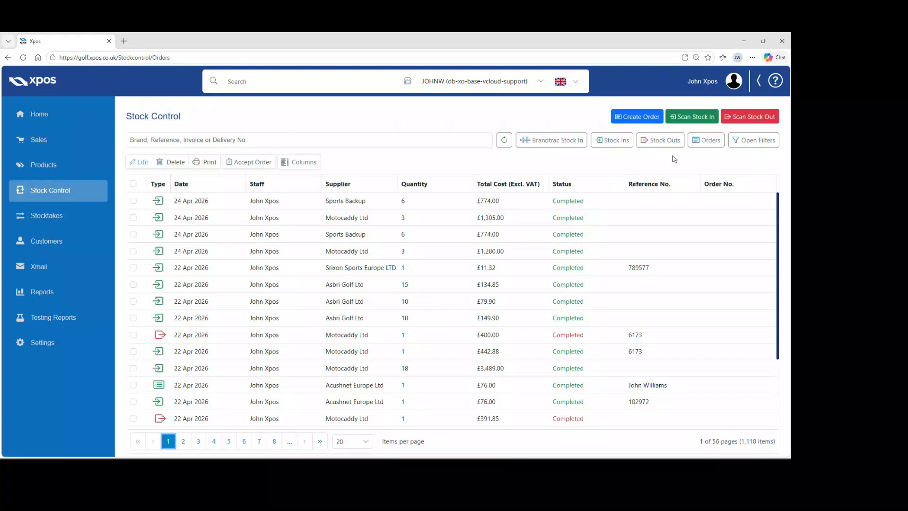
# Step: Start a new stock-in and search the Xcodes product catalogue for gt2
pyautogui.click(689, 121)
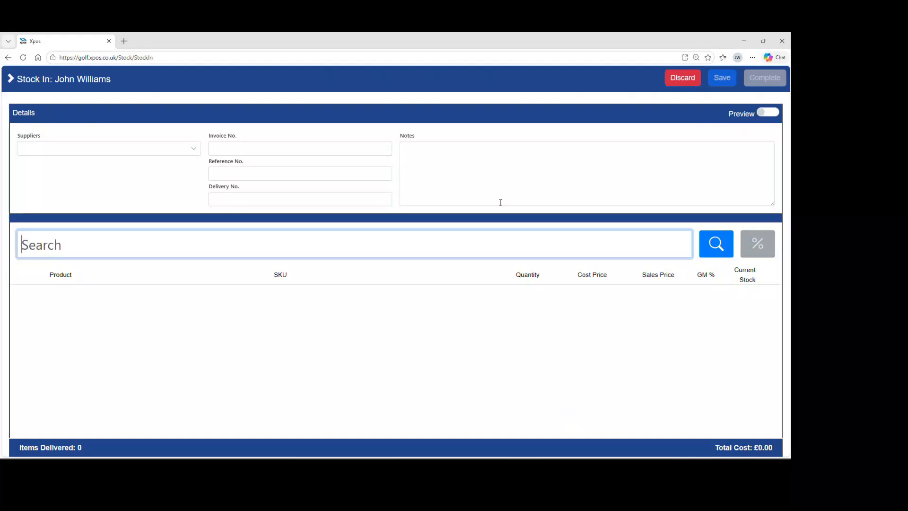
pyautogui.click(714, 246)
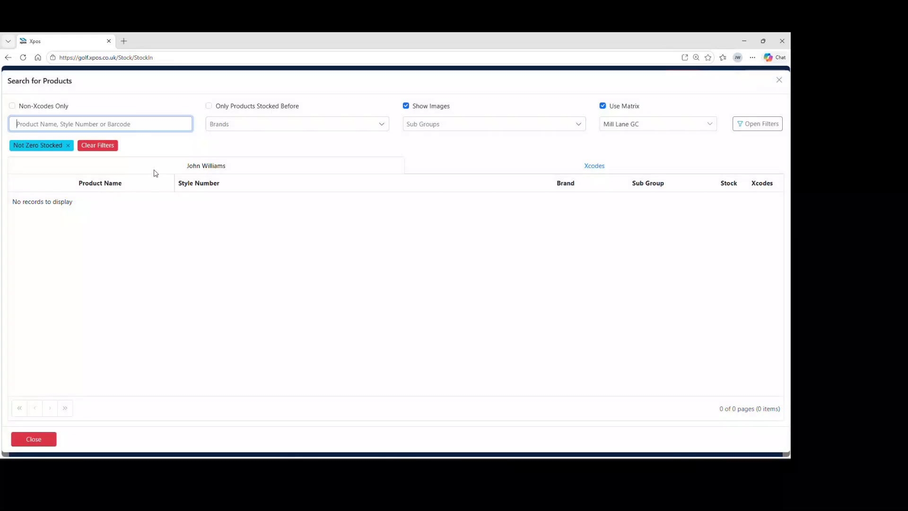
pyautogui.write('gt2')
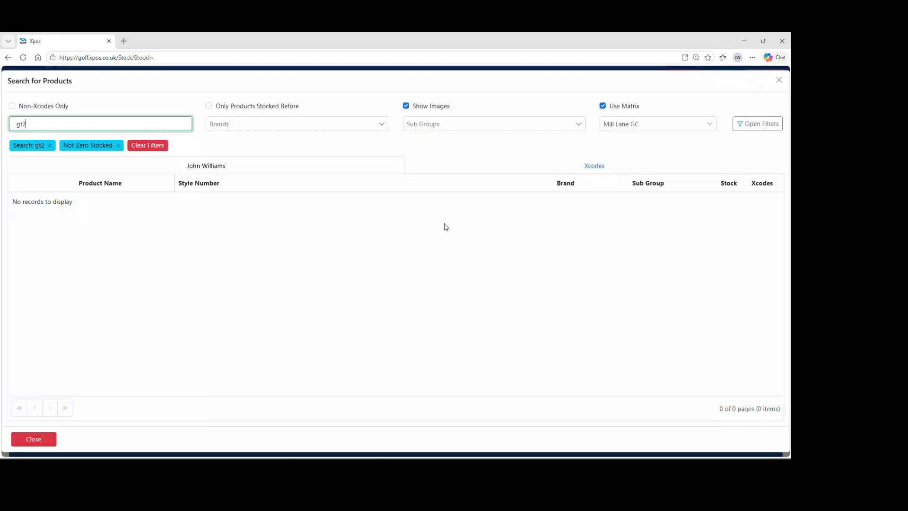
pyautogui.click(594, 171)
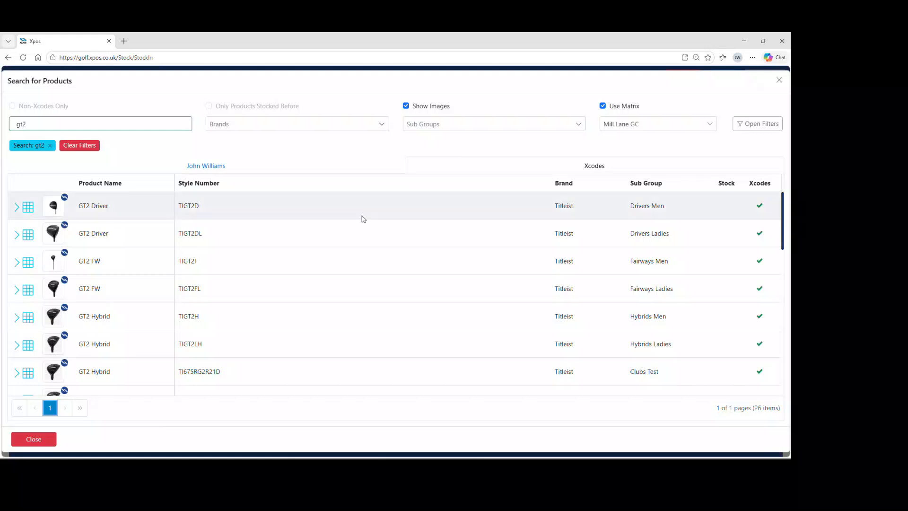
# Step: Filter the product search results to the Drivers Men sub group
pyautogui.scroll(-4, 361, 259)
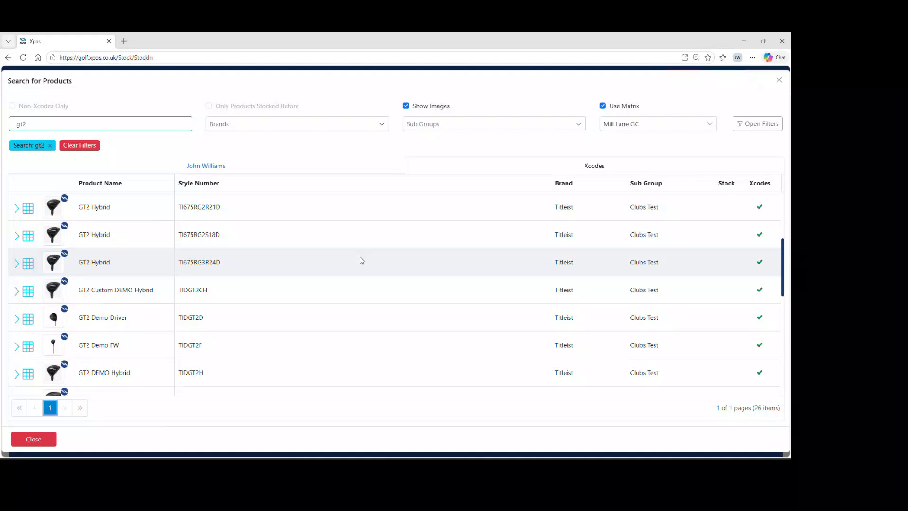
pyautogui.scroll(4, 362, 260)
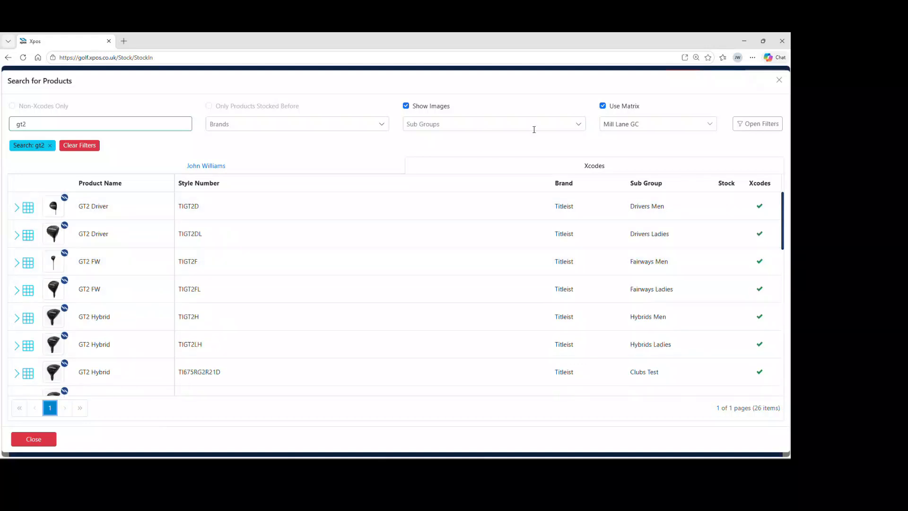
pyautogui.click(578, 128)
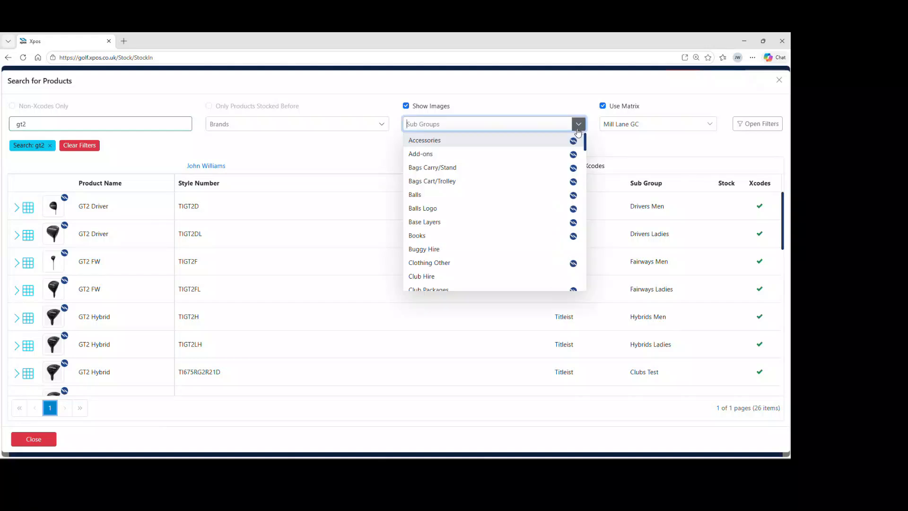
pyautogui.scroll(-2, 533, 198)
pyautogui.scroll(-1, 534, 199)
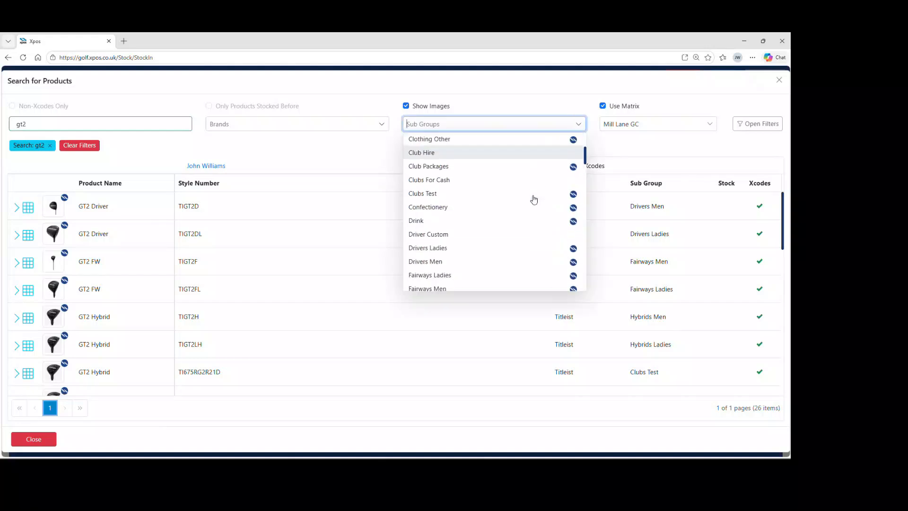
pyautogui.click(498, 261)
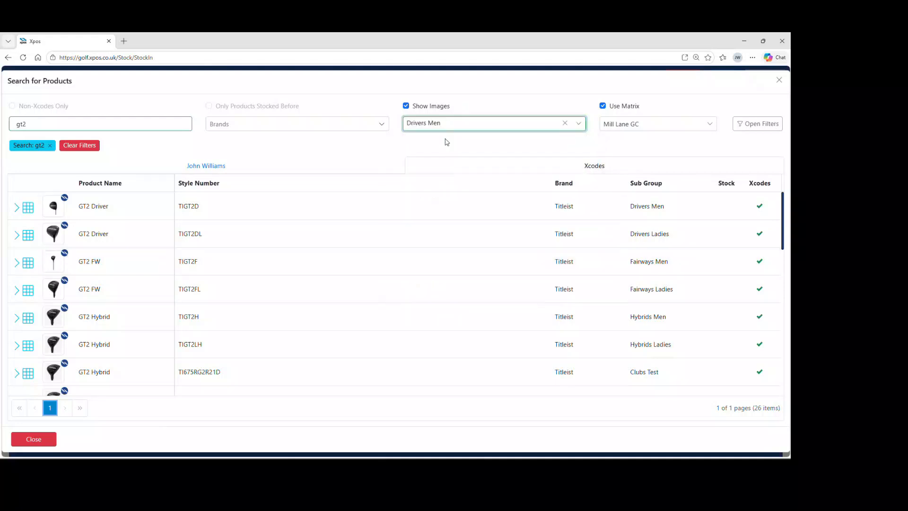
pyautogui.click(445, 139)
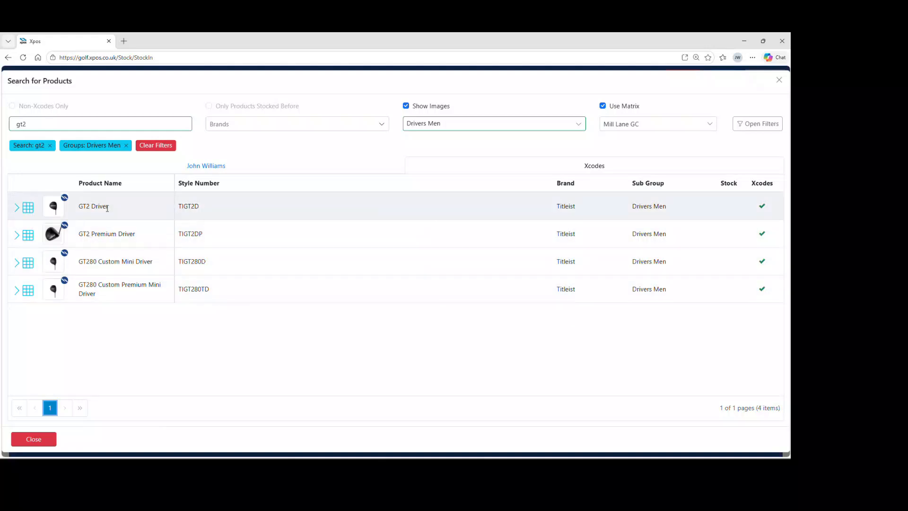
# Step: Open the GT2 Driver matrix and set the cost price to £319 and the sales price to £549
pyautogui.click(28, 208)
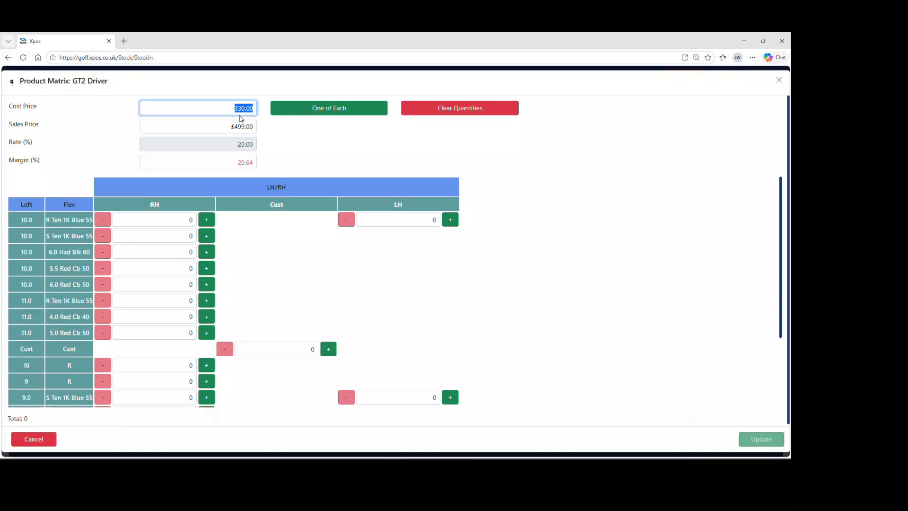
pyautogui.write('319')
pyautogui.click(251, 131)
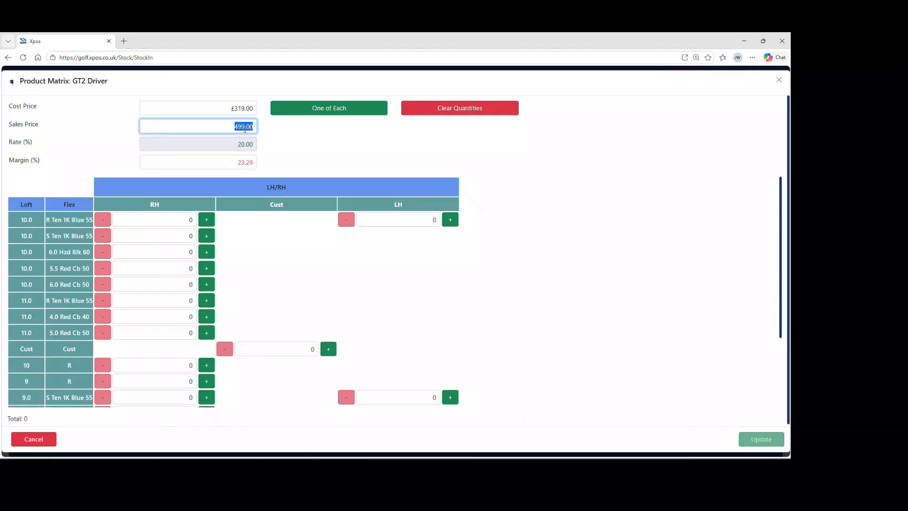
pyautogui.write('549')
pyautogui.click(486, 189)
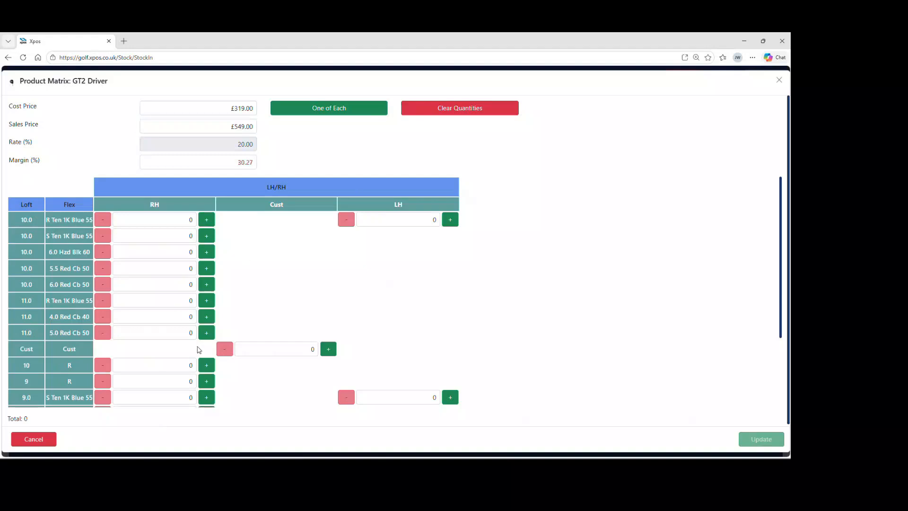
# Step: Enter a quantity of 2 for the 10 loft, R flex right-handed variant and update the matrix into the stock-in
pyautogui.click(192, 365)
pyautogui.write('2')
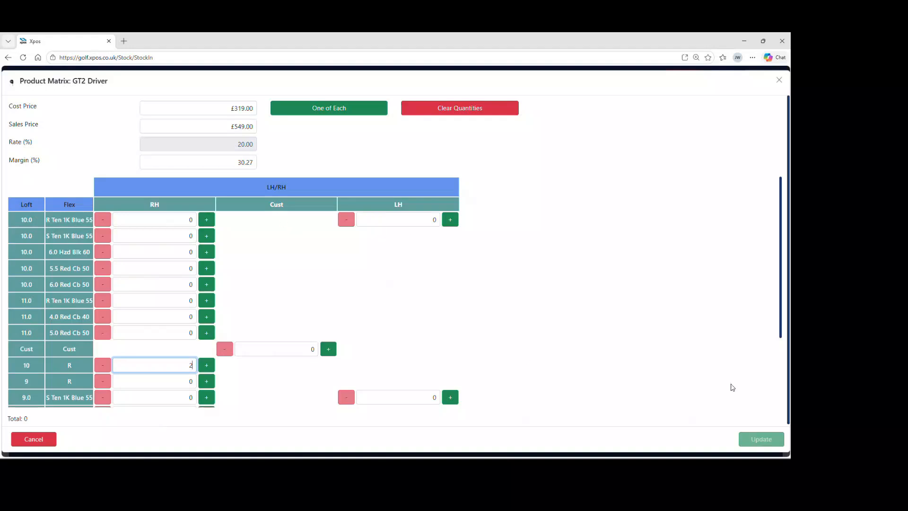
pyautogui.click(736, 388)
pyautogui.click(759, 438)
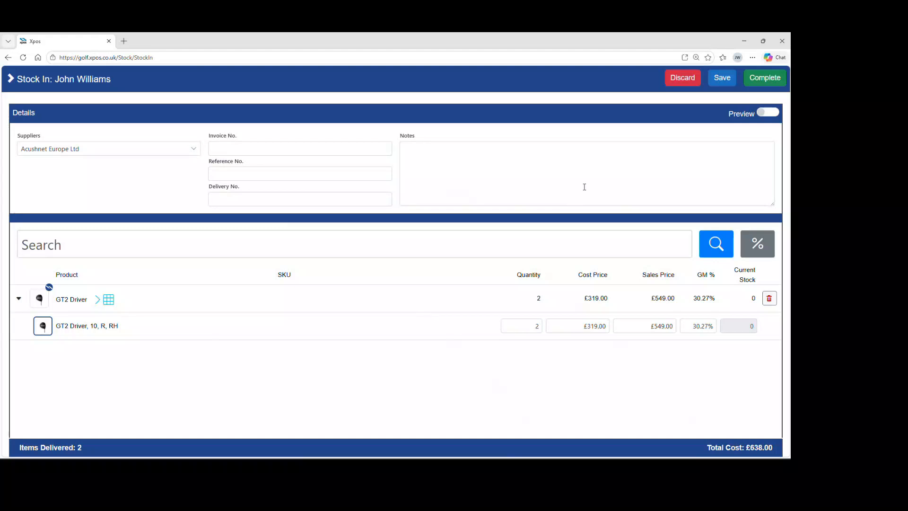
# Step: Complete the GT2 Driver stock-in, accepting the warning and declining to print delivery labels
pyautogui.click(759, 78)
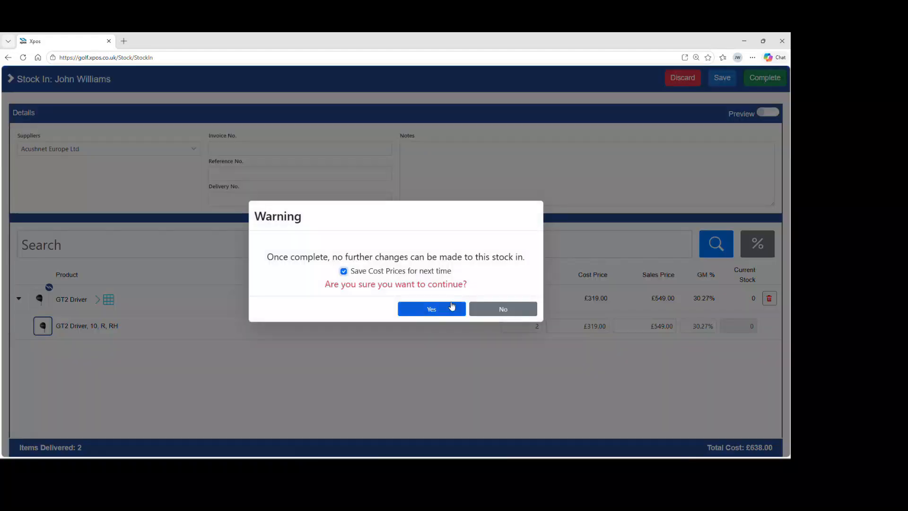
pyautogui.click(450, 308)
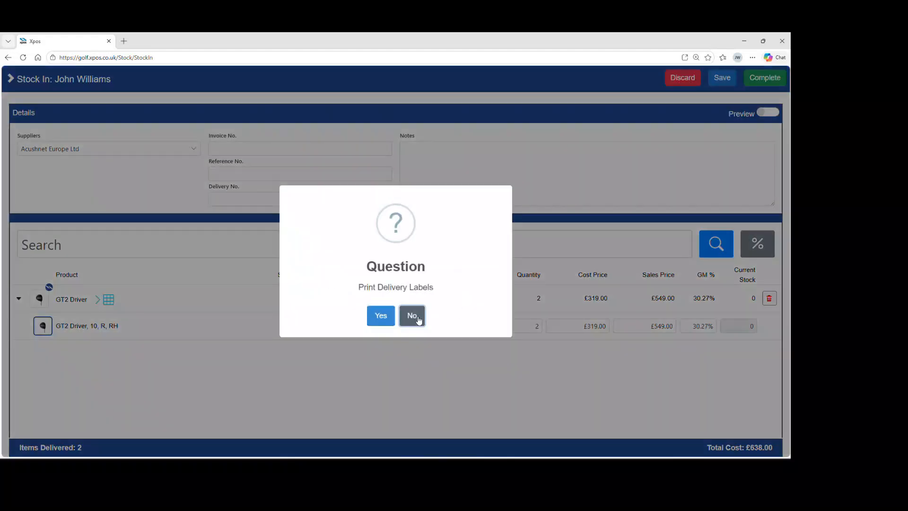
pyautogui.click(412, 316)
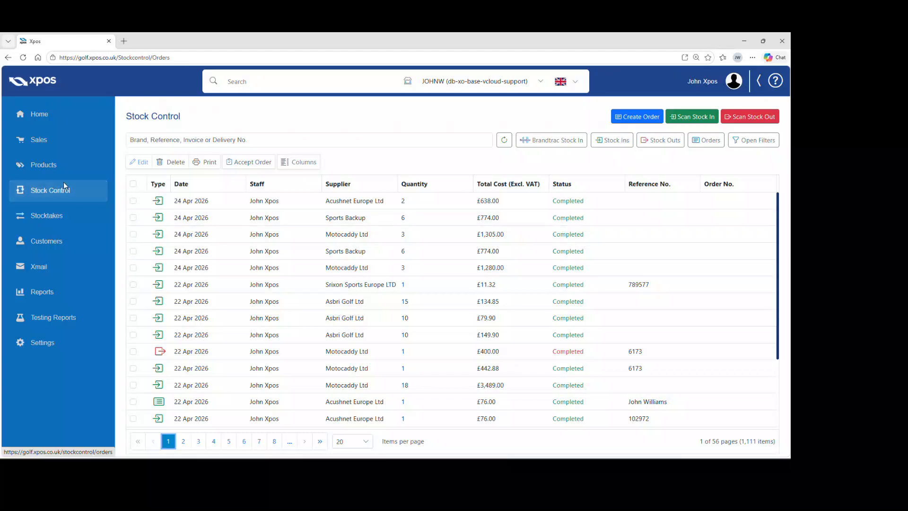
# Step: Create a new supplier order for Acushnet Europe Ltd
pyautogui.click(638, 121)
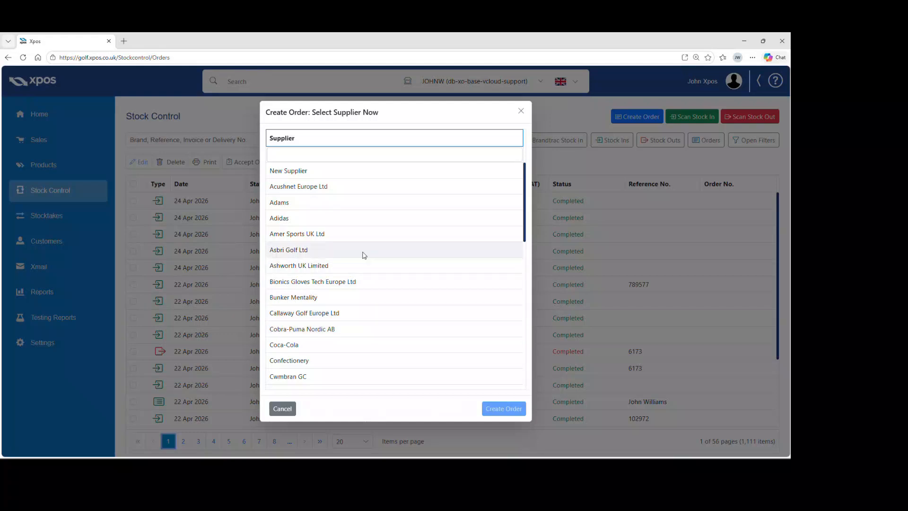
pyautogui.click(352, 191)
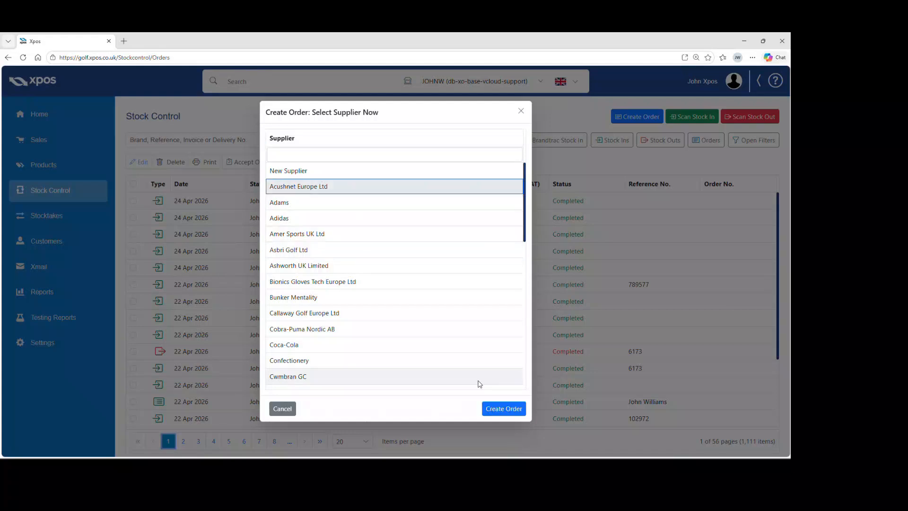
pyautogui.click(503, 411)
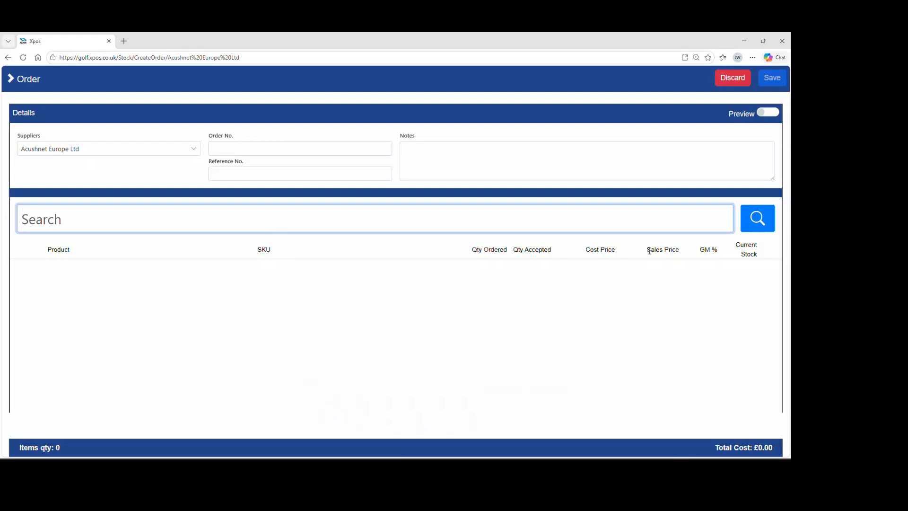
# Step: Open the product search and look up premier in the Xcodes catalogue
pyautogui.click(756, 219)
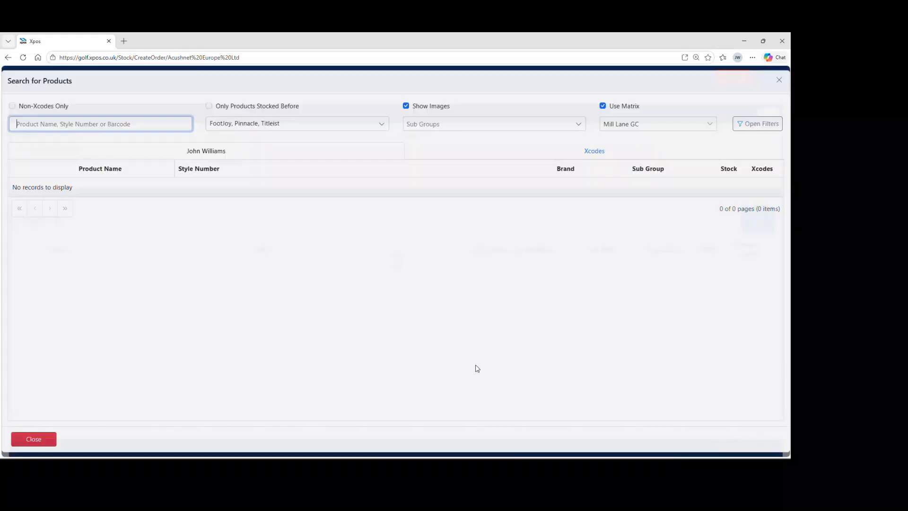
pyautogui.write('premier')
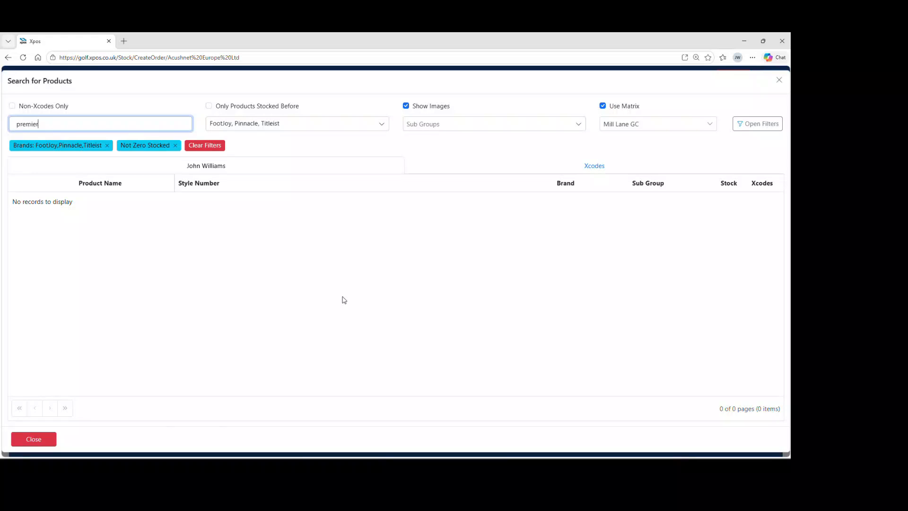
pyautogui.press('Return')
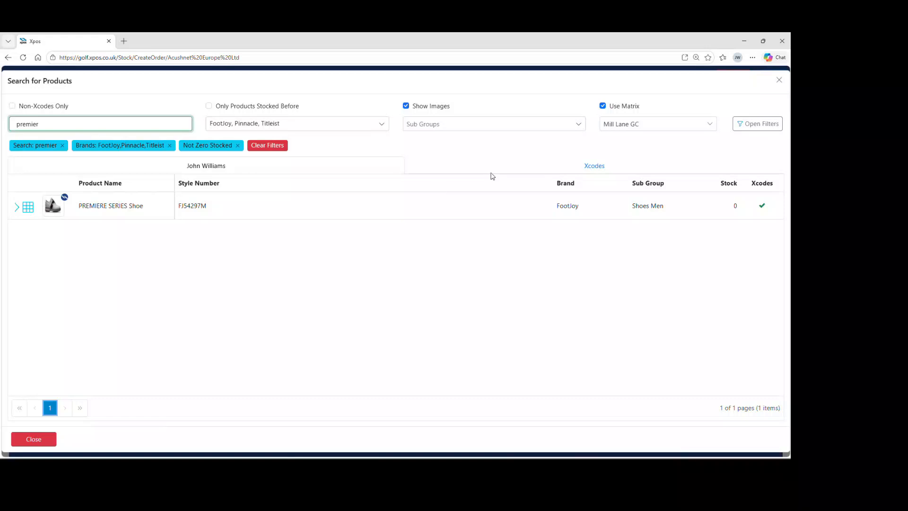
pyautogui.click(492, 173)
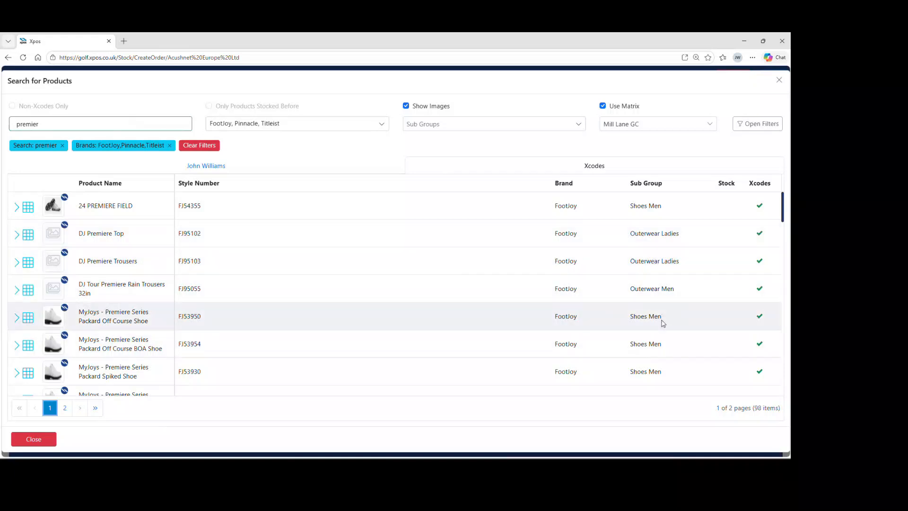
# Step: Filter the product search results to the Shoes Men sub group
pyautogui.scroll(-4, 614, 321)
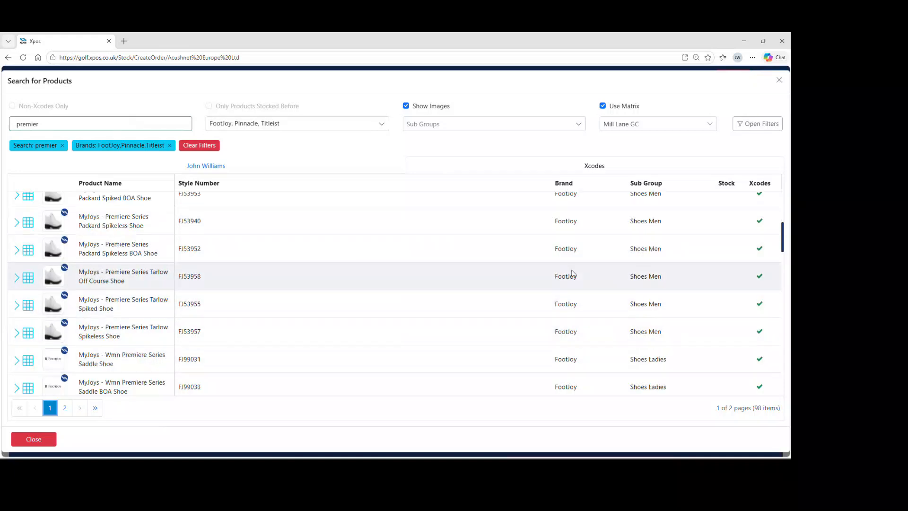
pyautogui.click(517, 128)
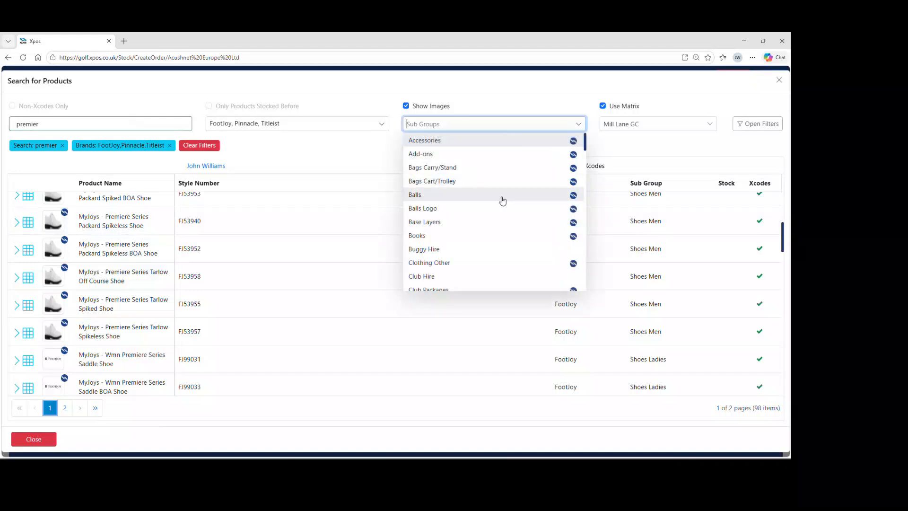
pyautogui.scroll(-10, 500, 201)
pyautogui.scroll(-6, 502, 206)
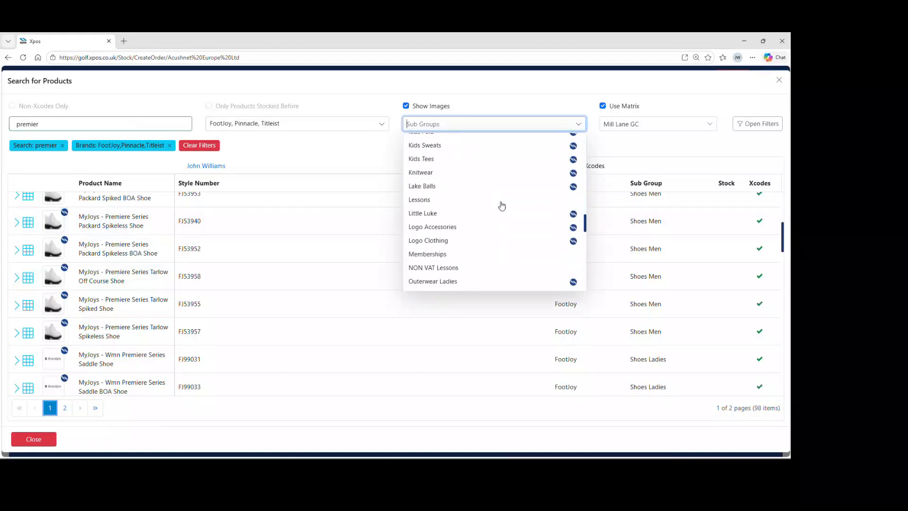
pyautogui.scroll(-5, 501, 205)
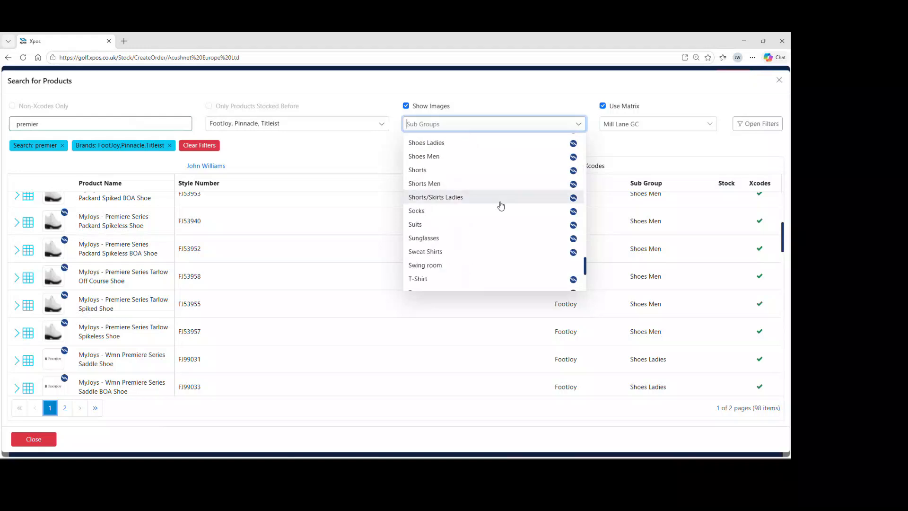
pyautogui.click(447, 160)
pyautogui.click(339, 126)
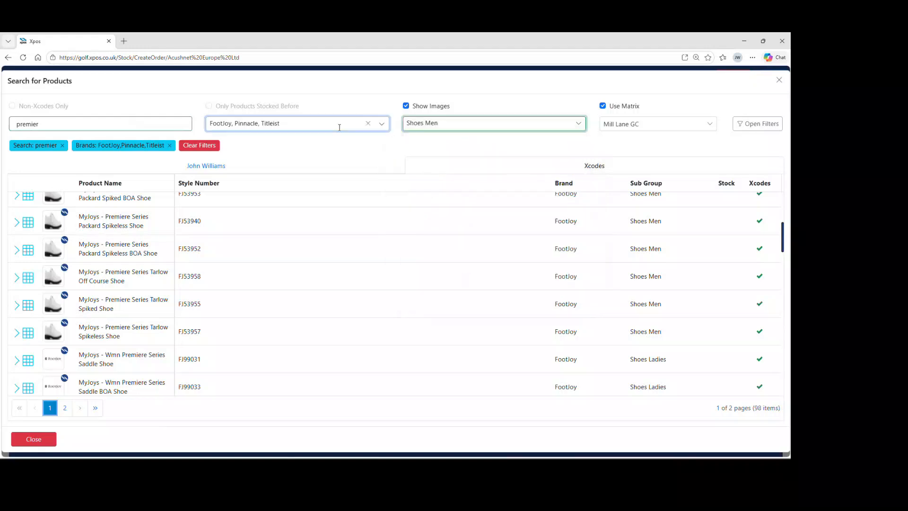
pyautogui.click(355, 140)
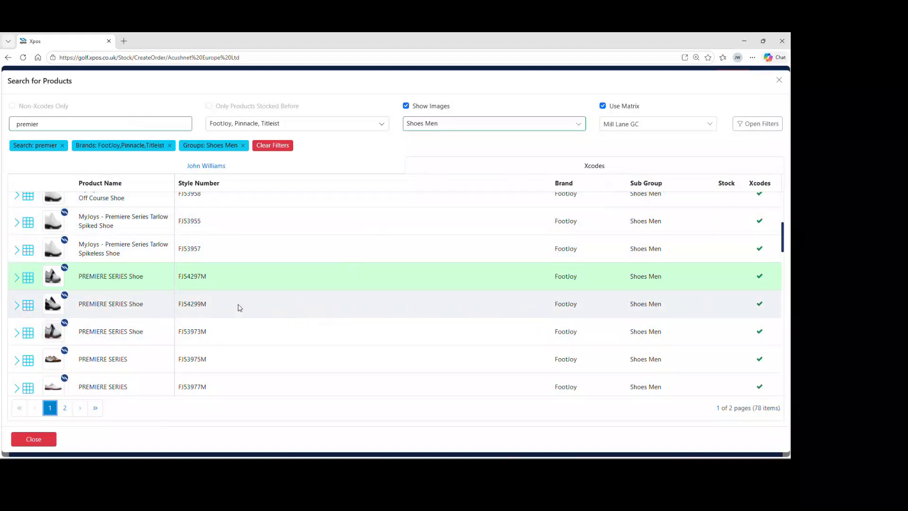
# Step: Open the PREMIERE SERIES Shoe FJ54297M matrix, order 1 pair in UK10M and add it to the order
pyautogui.click(29, 279)
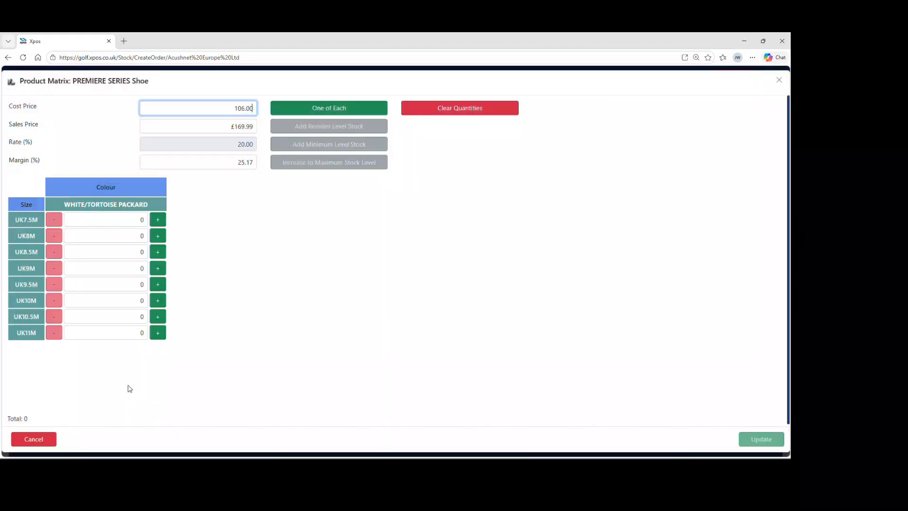
pyautogui.click(127, 301)
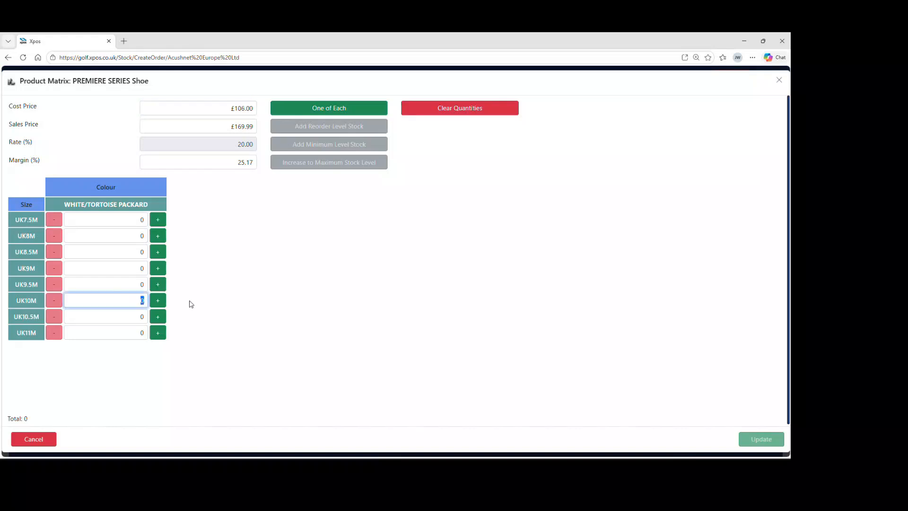
pyautogui.write('1')
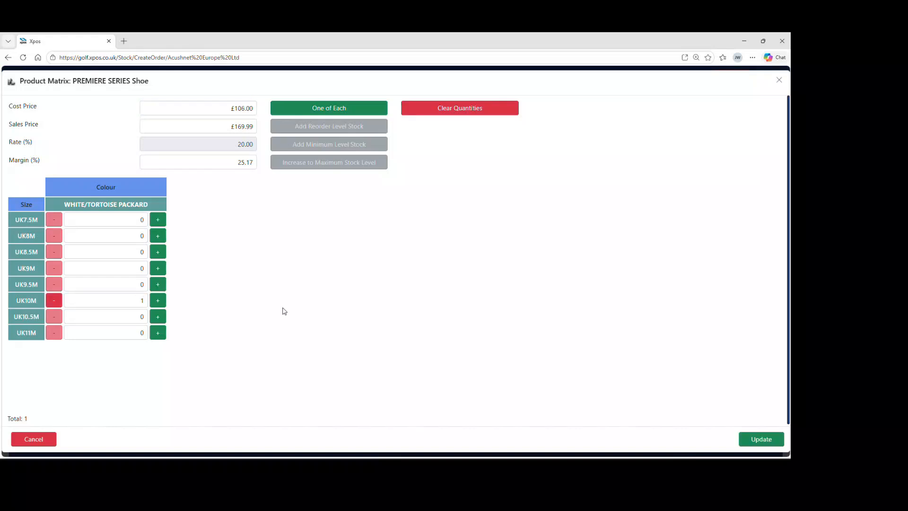
pyautogui.click(757, 439)
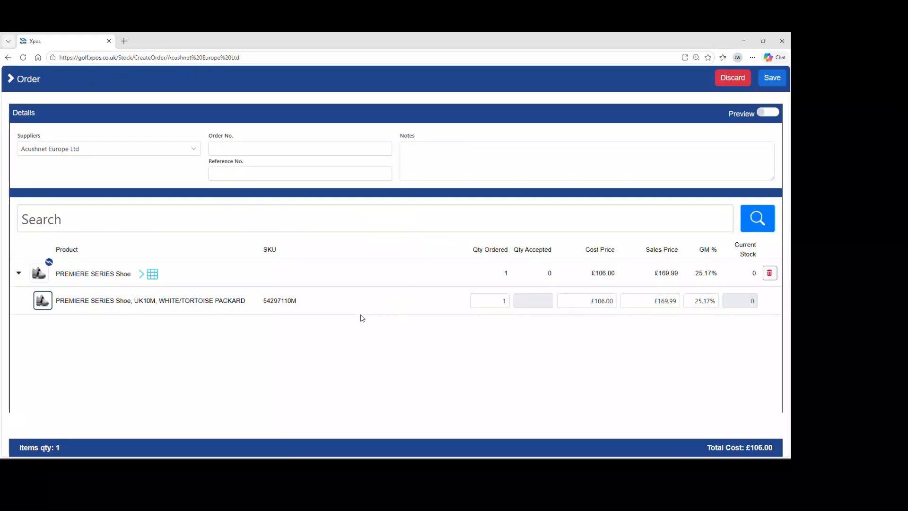
# Step: Fill in the order's reference number with the customer's name
pyautogui.click(257, 173)
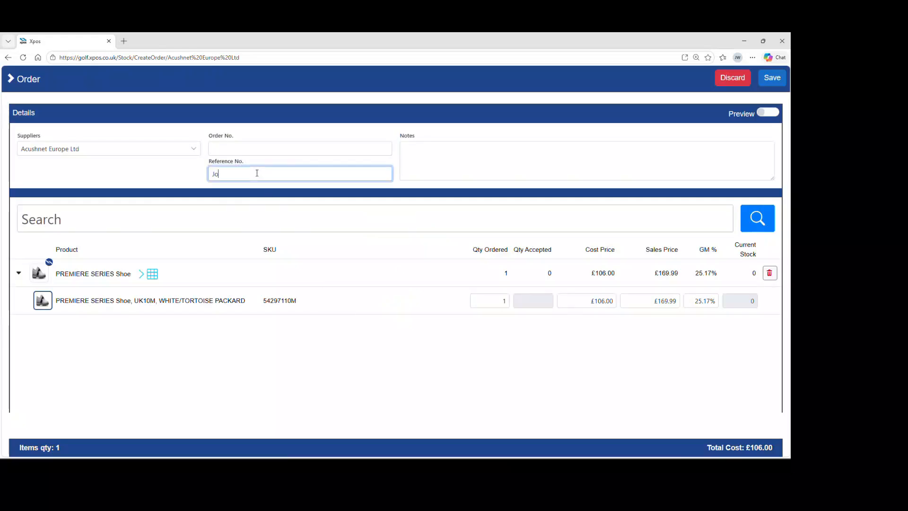
# Step: Save the order and choose to view the order report
pyautogui.click(774, 80)
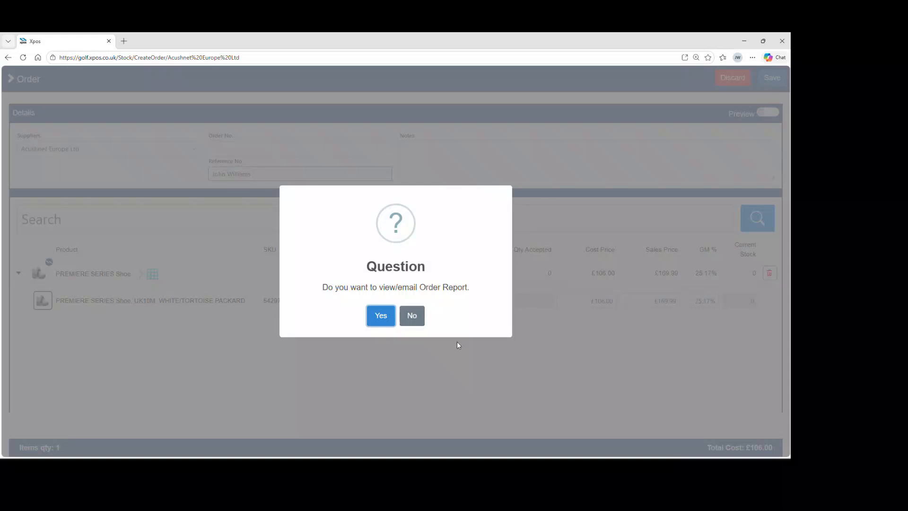
pyautogui.click(379, 317)
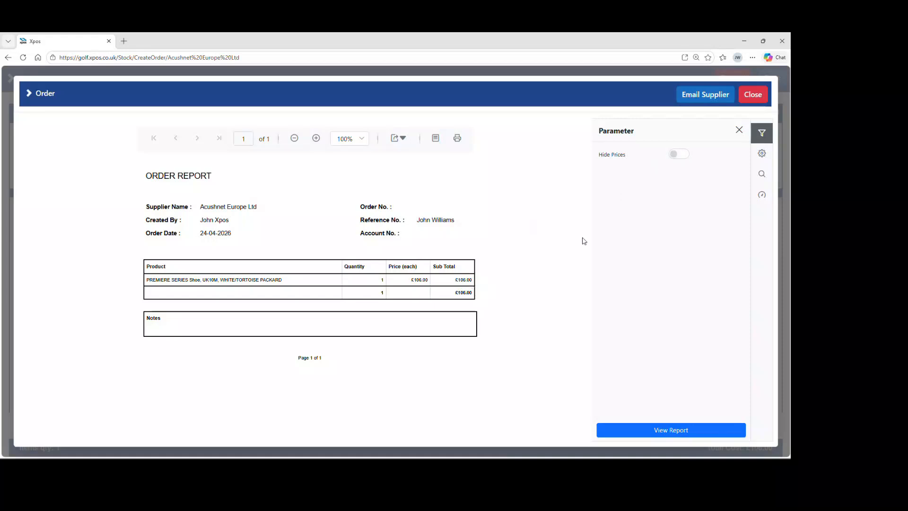
# Step: Regenerate the order report with prices hidden, then open and cancel the supplier email
pyautogui.click(679, 155)
pyautogui.click(656, 430)
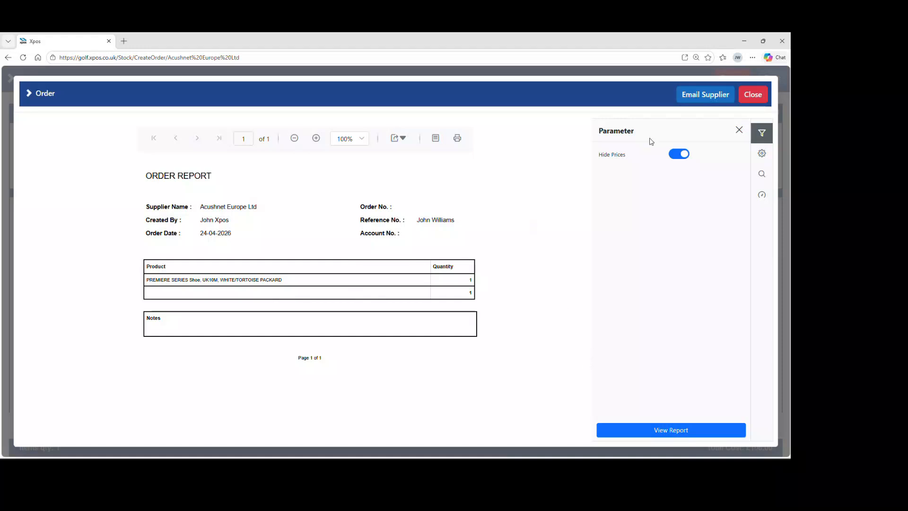
pyautogui.click(699, 95)
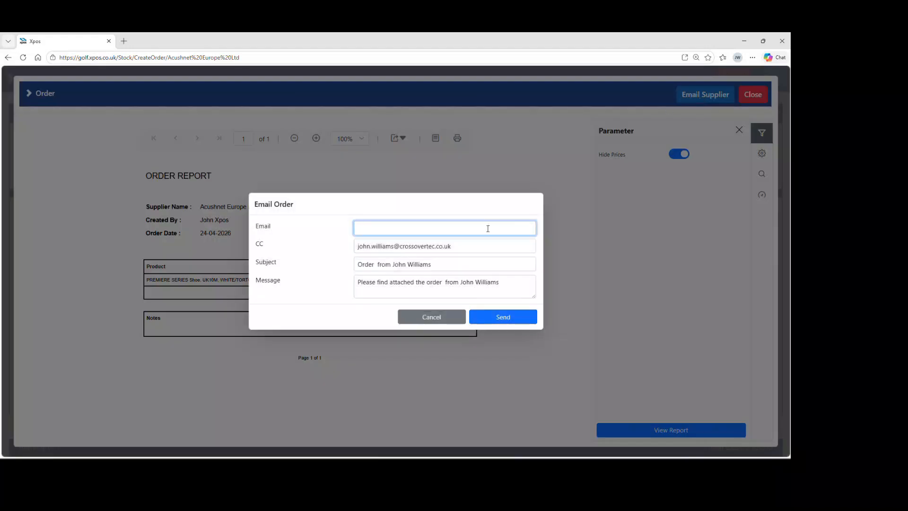
pyautogui.click(449, 317)
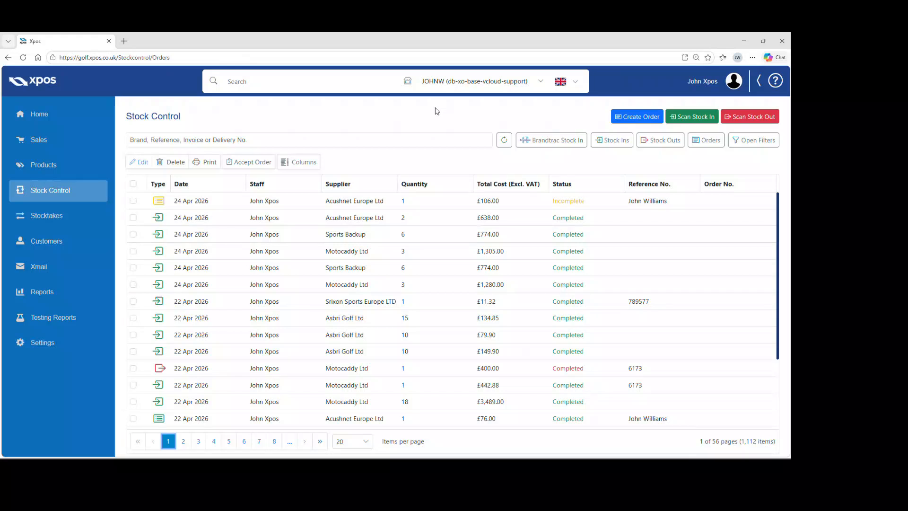
# Step: Search the stock control list for the customer's name
pyautogui.click(394, 138)
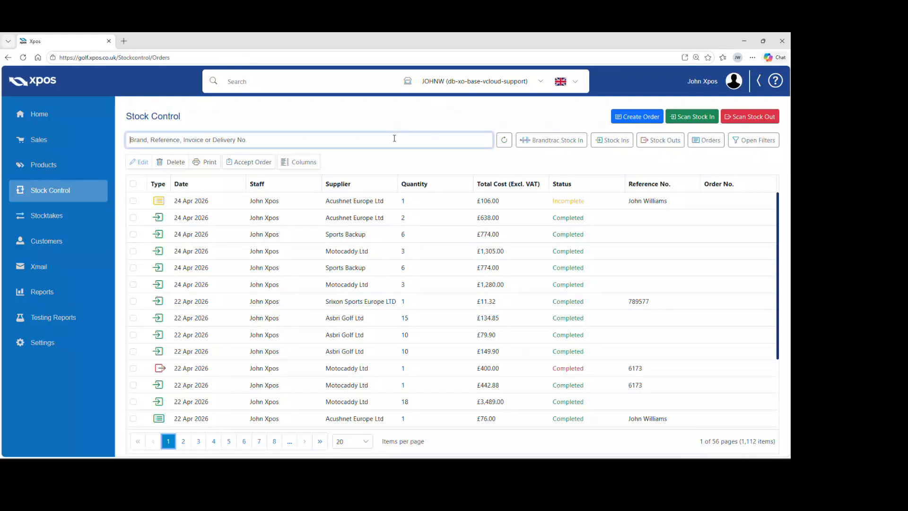
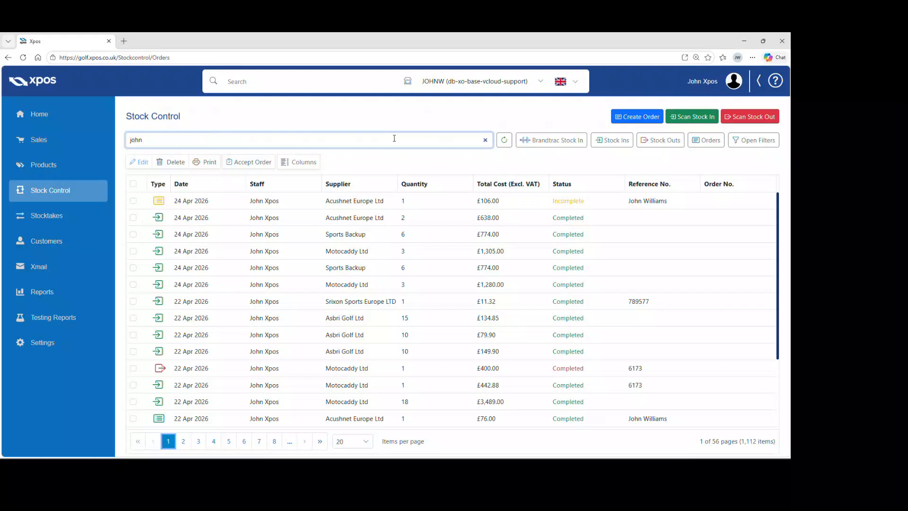
pyautogui.press('Return')
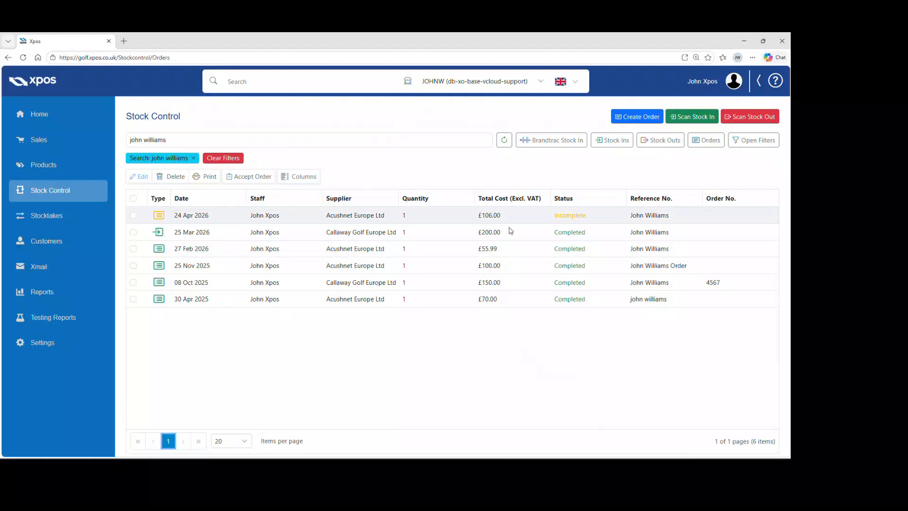
# Step: Accept the incomplete Acushnet Europe Ltd order and check in all its items
pyautogui.click(390, 217)
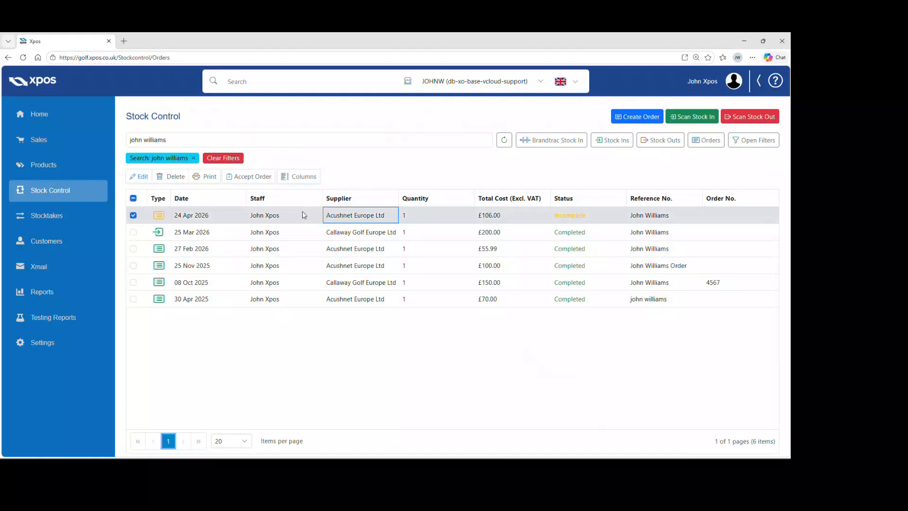
pyautogui.click(250, 176)
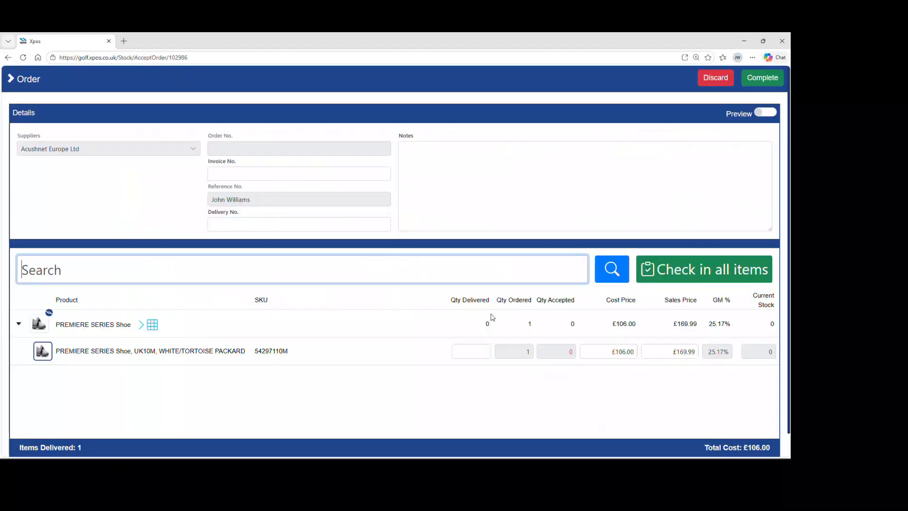
pyautogui.click(696, 273)
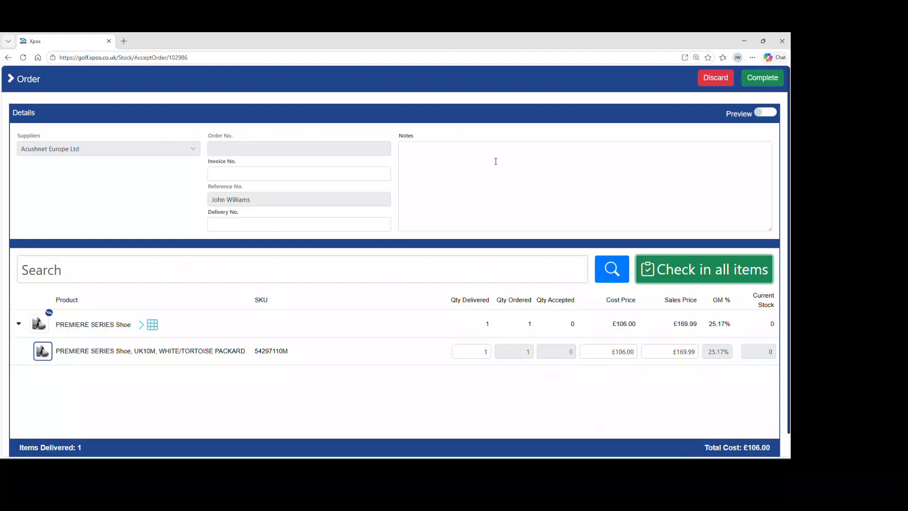
# Step: Complete the accepted Acushnet Europe Ltd order, saving cost prices, without printing delivery labels
pyautogui.click(759, 84)
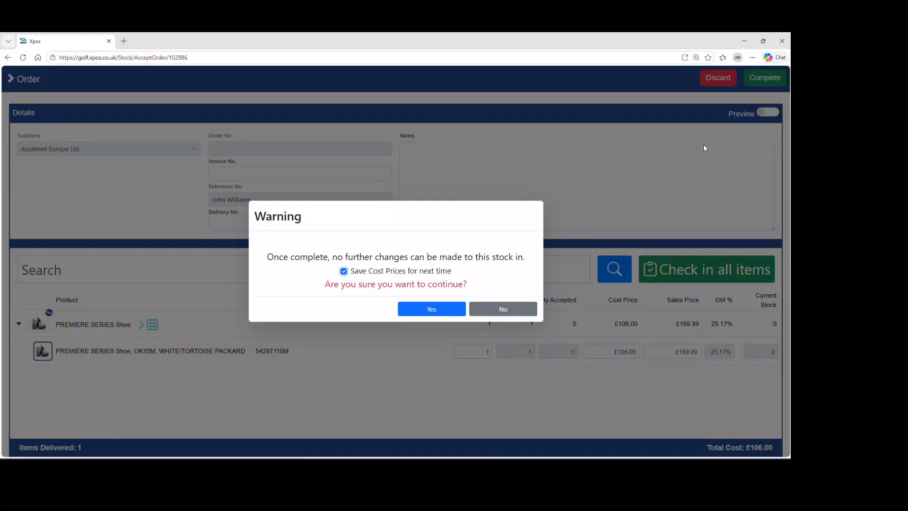
pyautogui.click(463, 311)
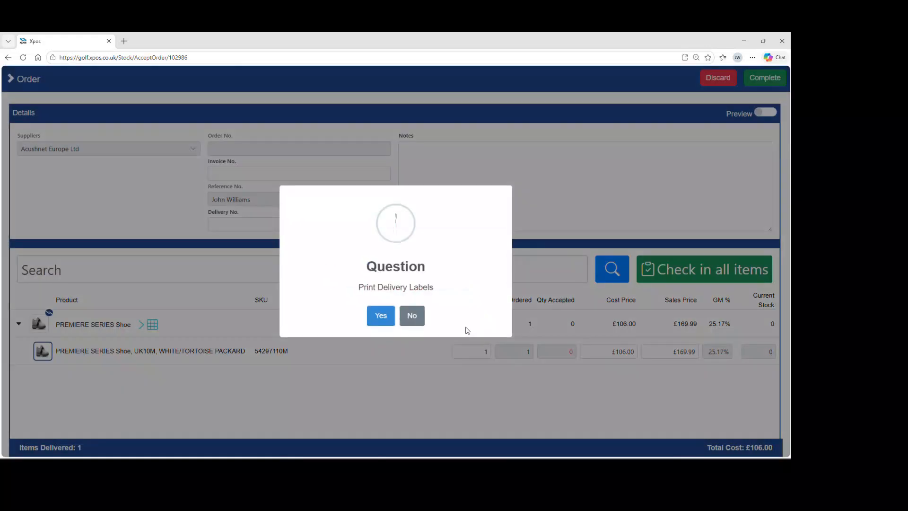
pyautogui.click(420, 320)
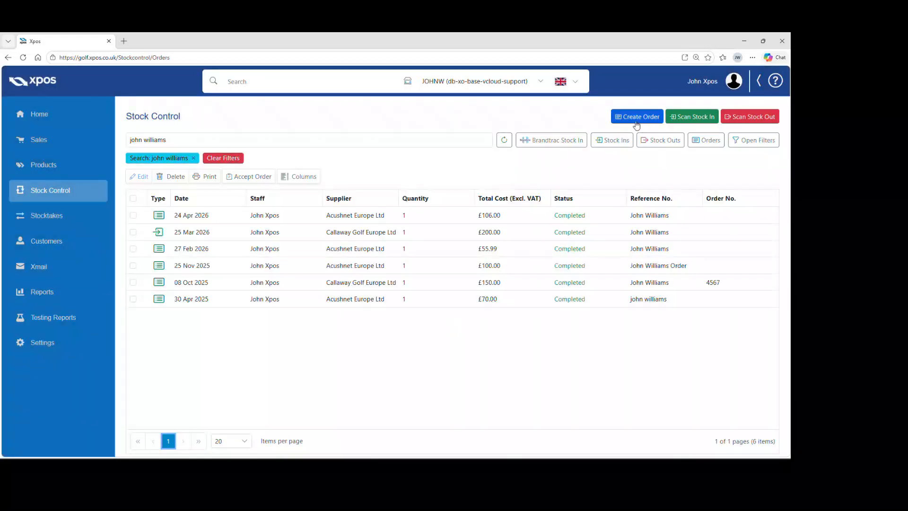
# Step: Clear the stock control search and start adding a new physical item product
pyautogui.click(224, 159)
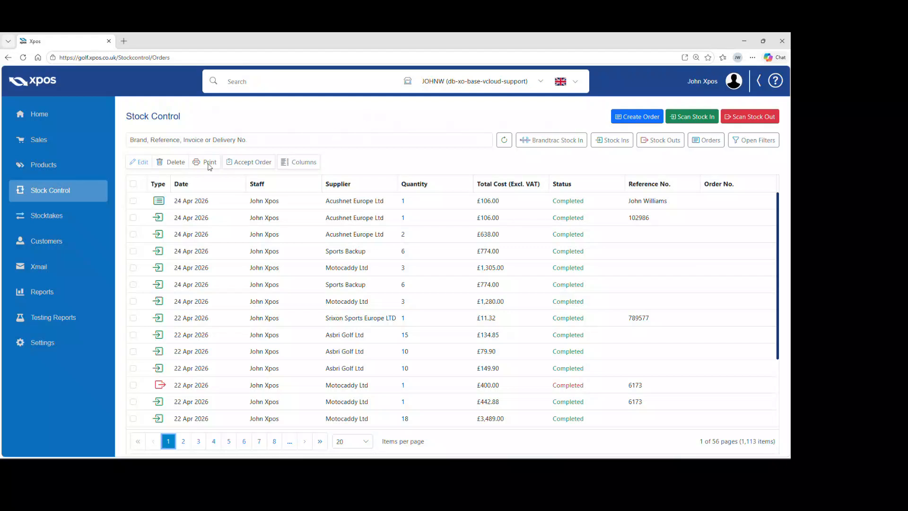
pyautogui.click(77, 165)
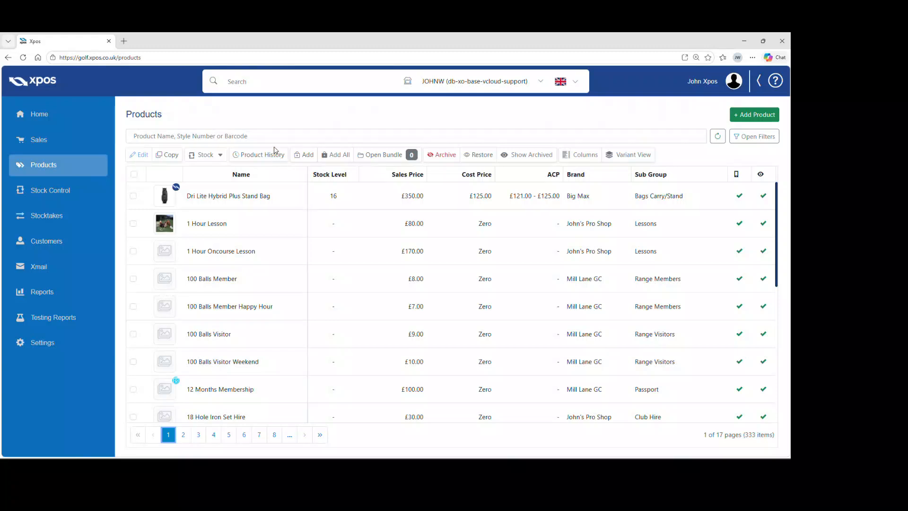
pyautogui.click(750, 119)
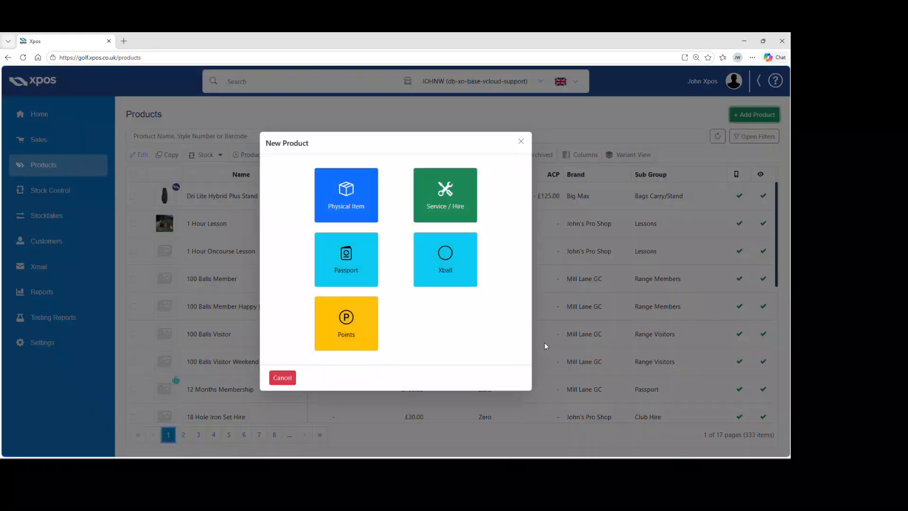
pyautogui.click(349, 199)
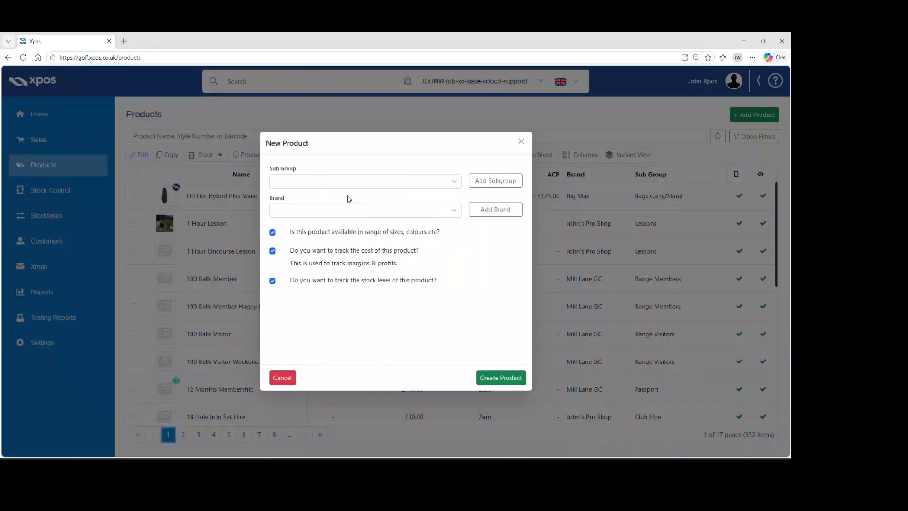
# Step: Choose Drivers Men as the new product's sub group and TaylorMade as its brand
pyautogui.click(320, 182)
pyautogui.write('dri')
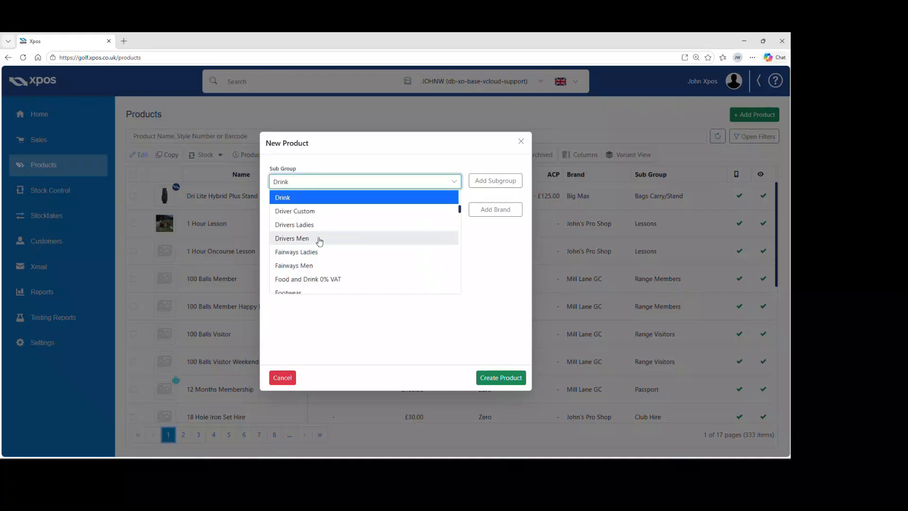
pyautogui.click(319, 239)
pyautogui.click(319, 213)
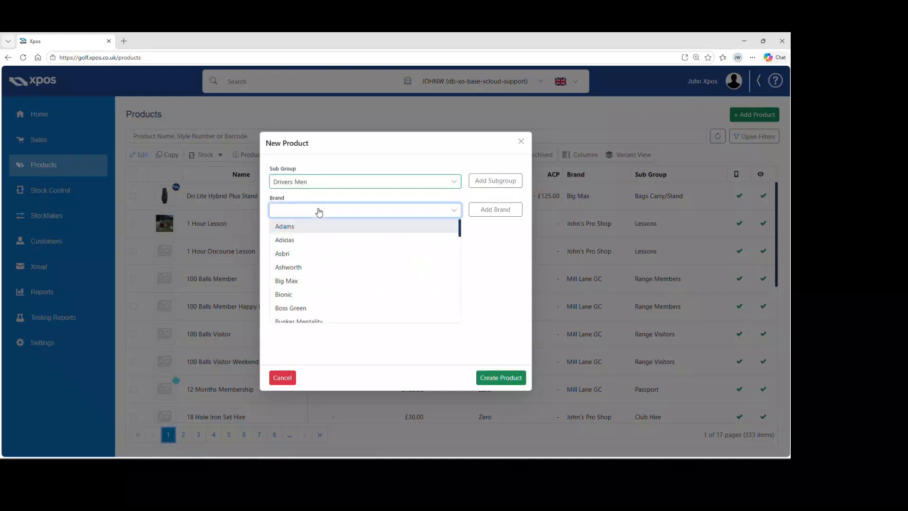
pyautogui.press('t')
pyautogui.click(320, 226)
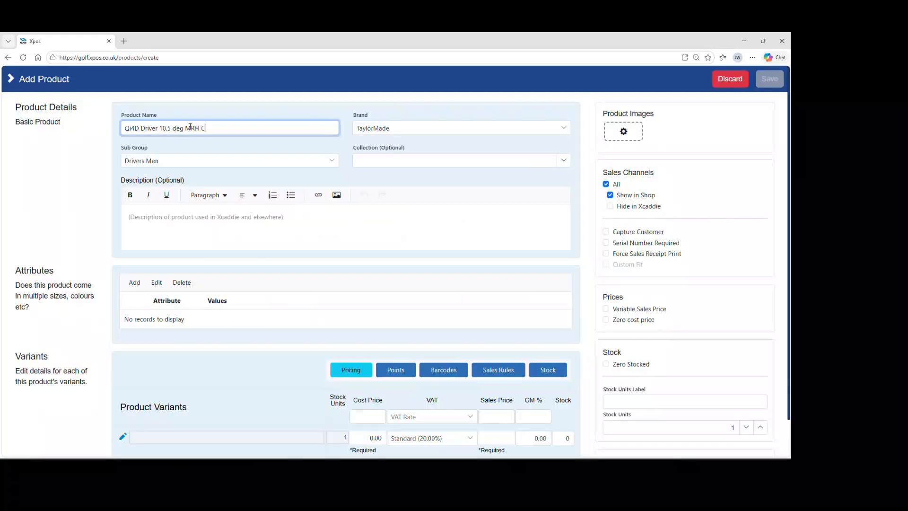
# Step: Name the product Qi4D Driver 10.5 deg MRH Custom with cost price 299.00 and sales price 499.00
pyautogui.write('ustom')
pyautogui.scroll(-1, 284, 223)
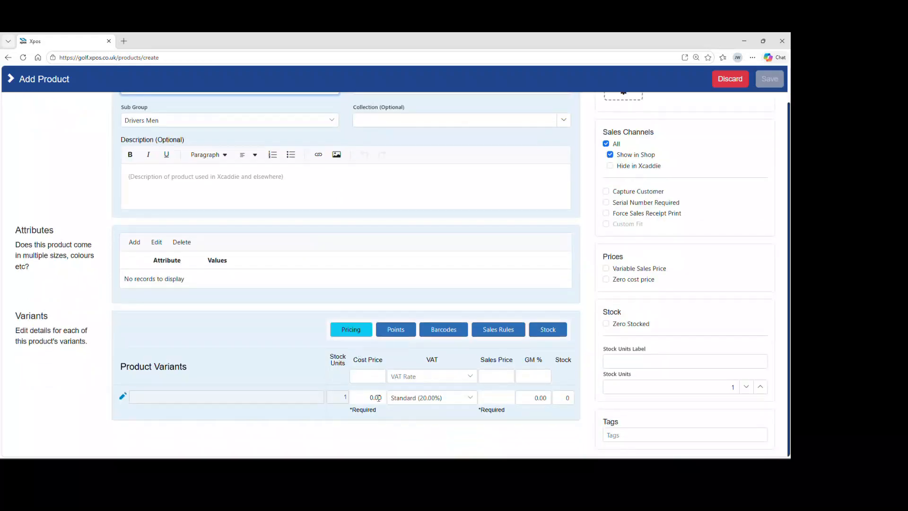
pyautogui.click(378, 395)
pyautogui.write('299')
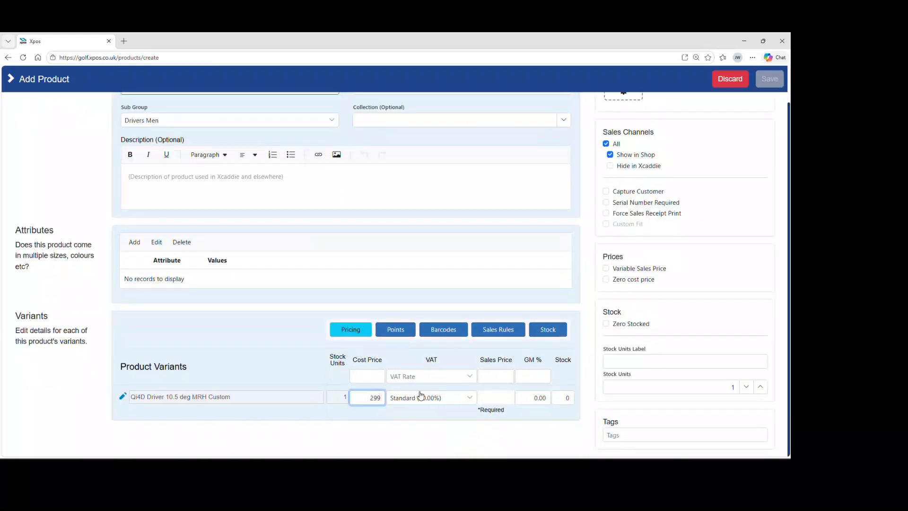
pyautogui.click(488, 399)
pyautogui.write('499')
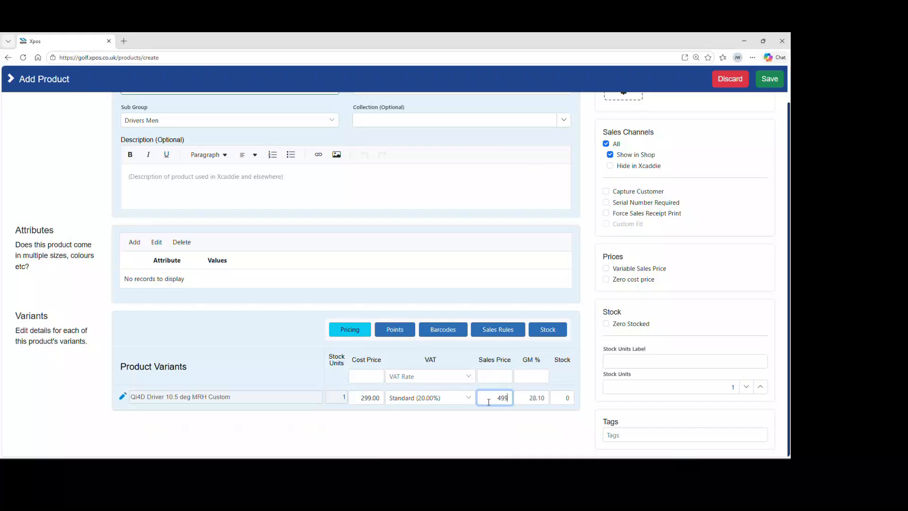
pyautogui.click(503, 432)
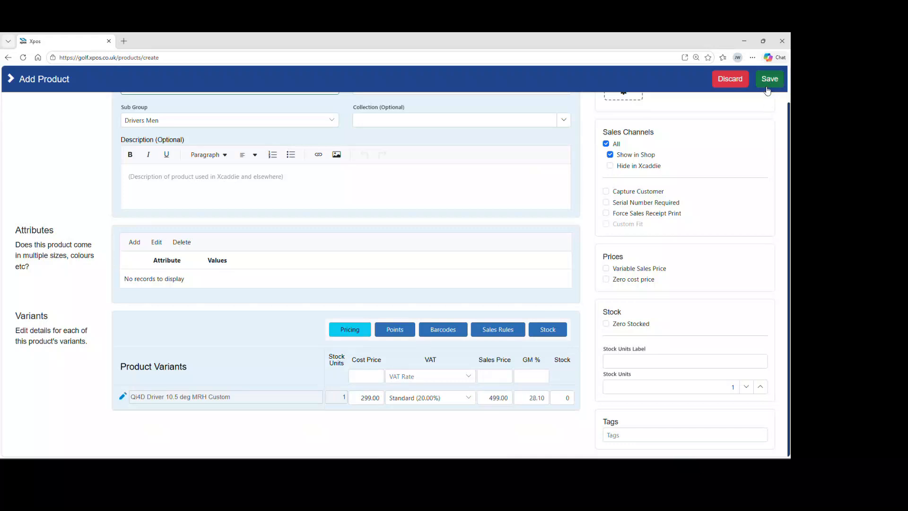
# Step: Save the product and create a supplier order for one unit of it
pyautogui.scroll(1, 634, 228)
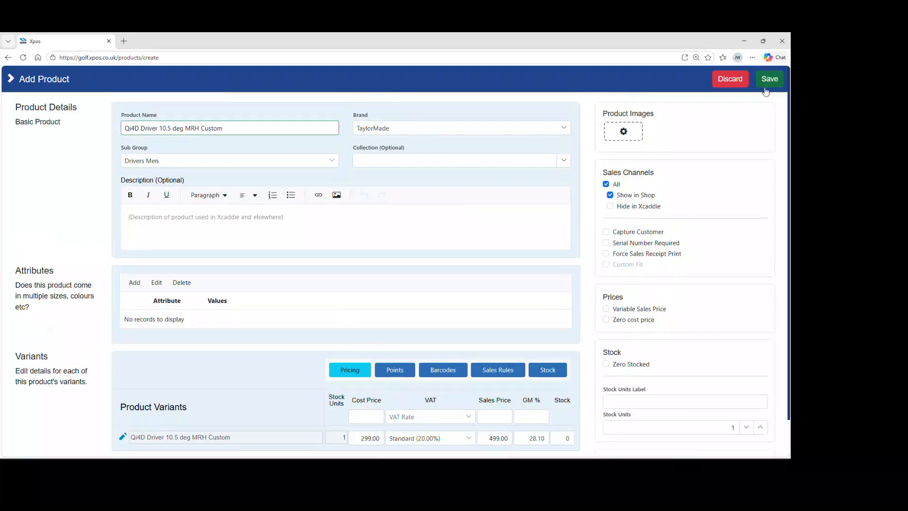
pyautogui.click(766, 81)
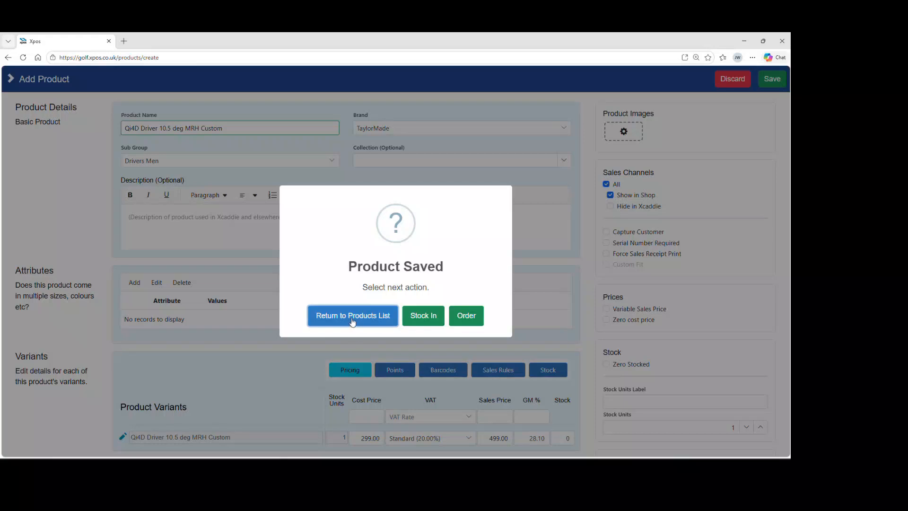
pyautogui.click(460, 320)
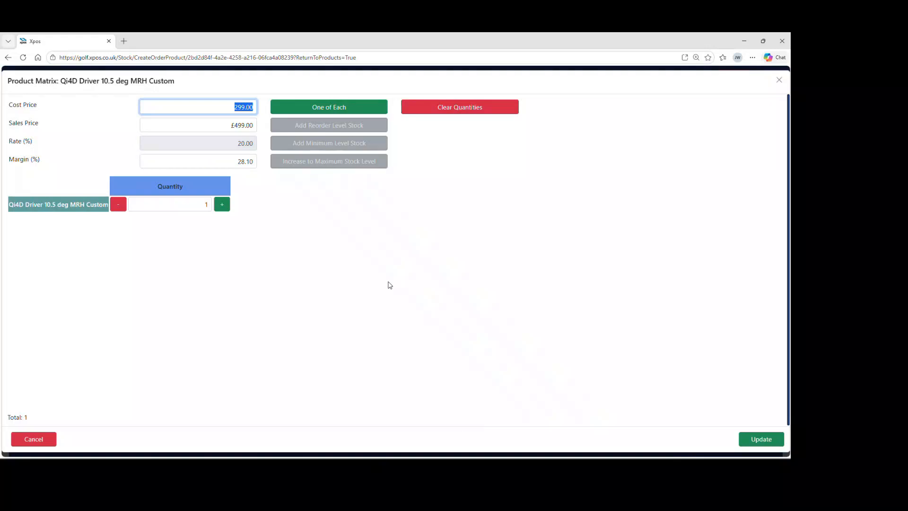
pyautogui.click(760, 439)
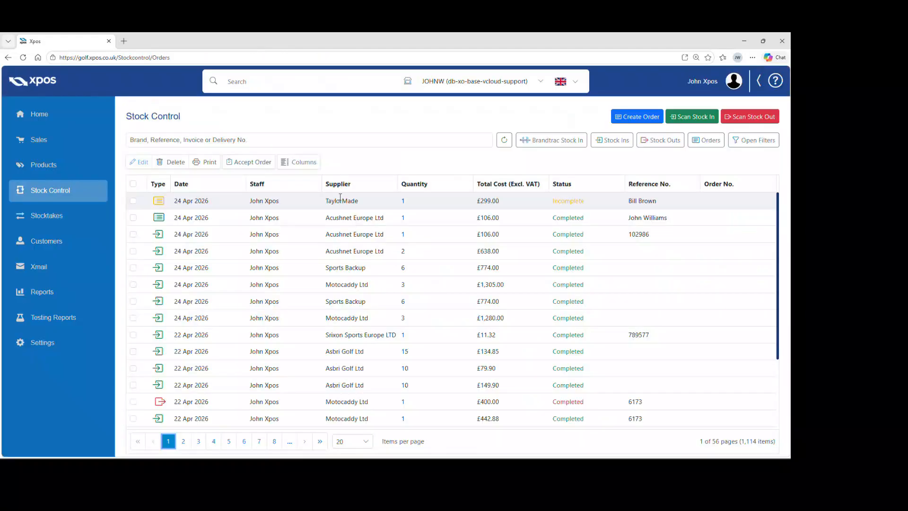
# Step: Search the stock control list for the customer's name
pyautogui.click(284, 138)
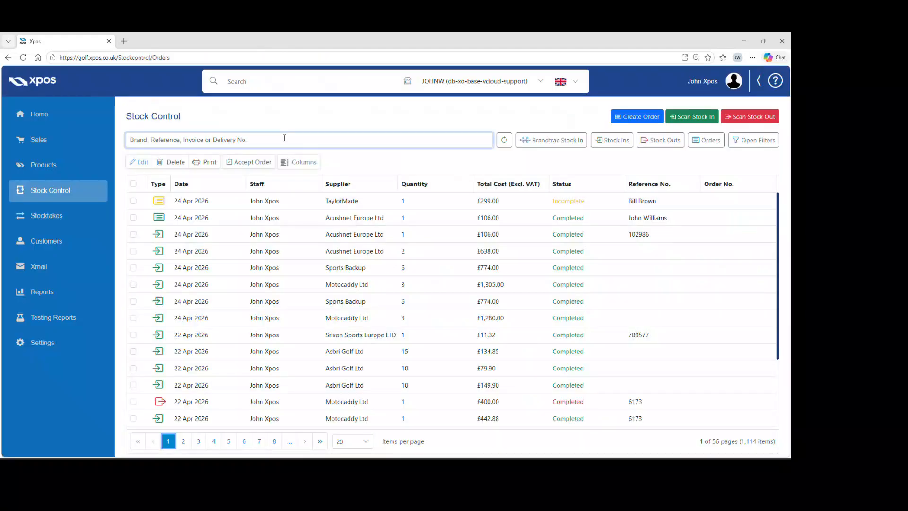
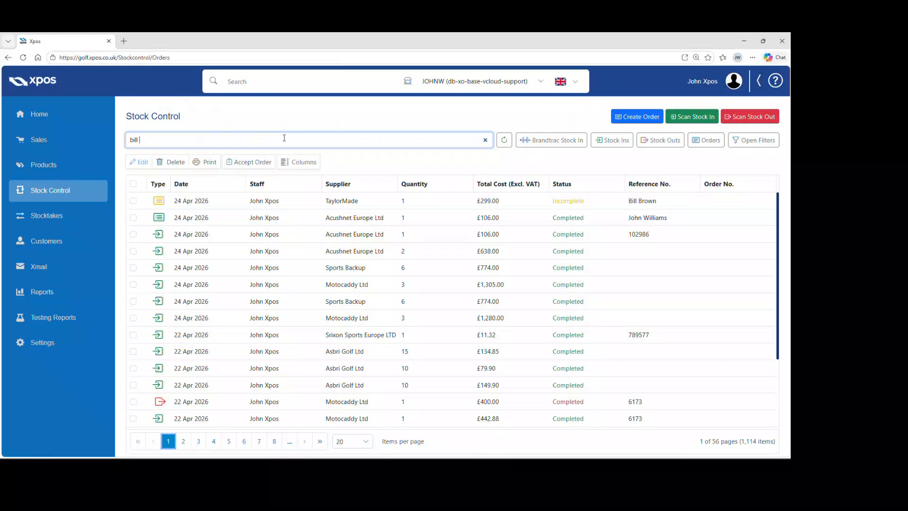
pyautogui.press('Return')
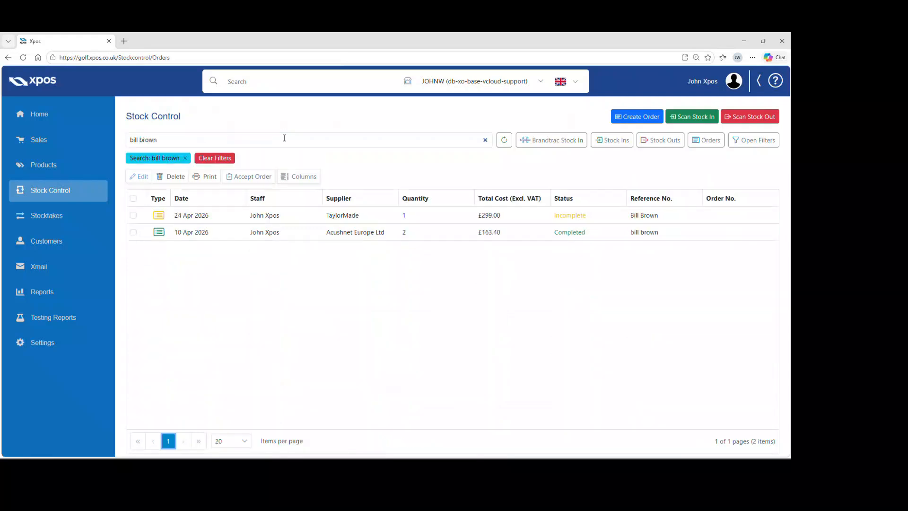
# Step: Edit the incomplete TaylorMade order, set the driver's cost price to 319.00, and save it
pyautogui.click(293, 215)
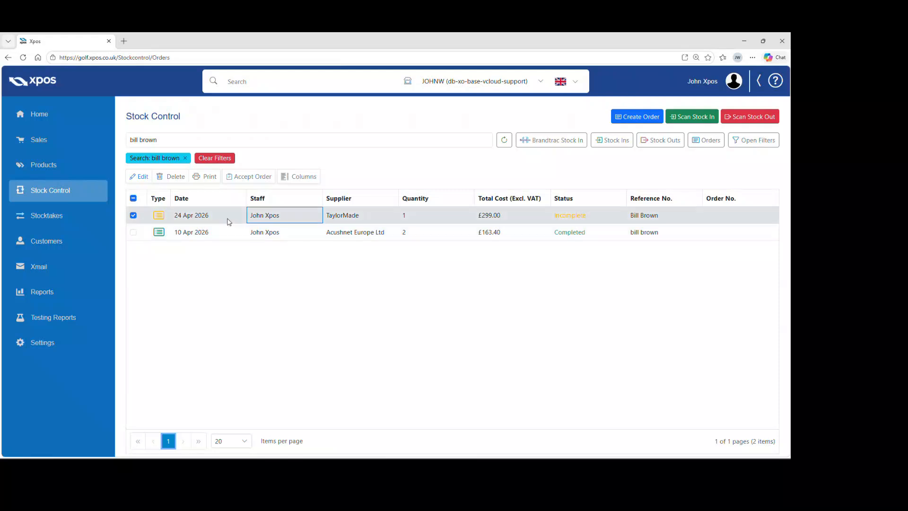
pyautogui.click(140, 180)
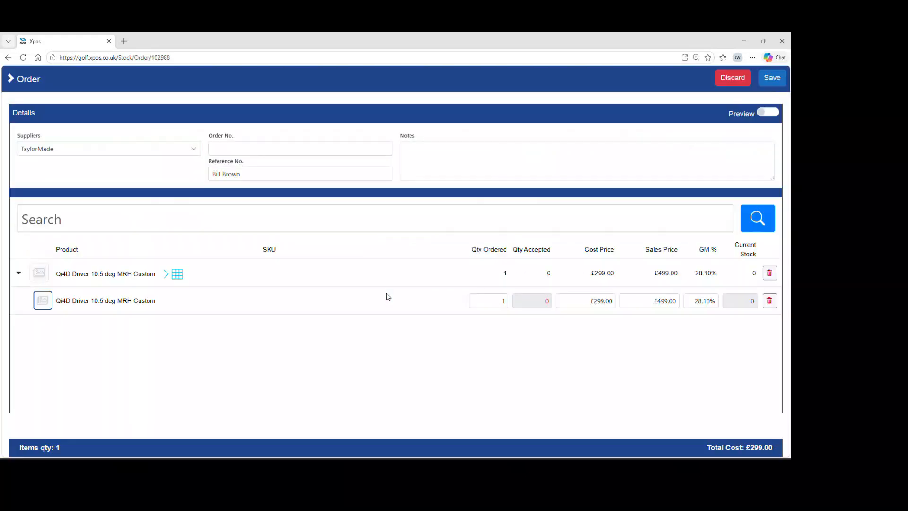
pyautogui.click(580, 301)
pyautogui.write('319')
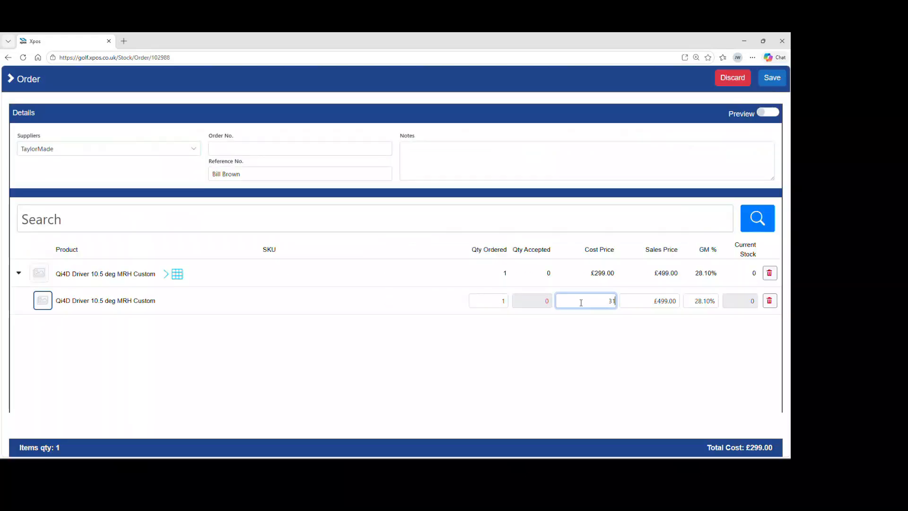
pyautogui.click(772, 78)
pyautogui.click(410, 315)
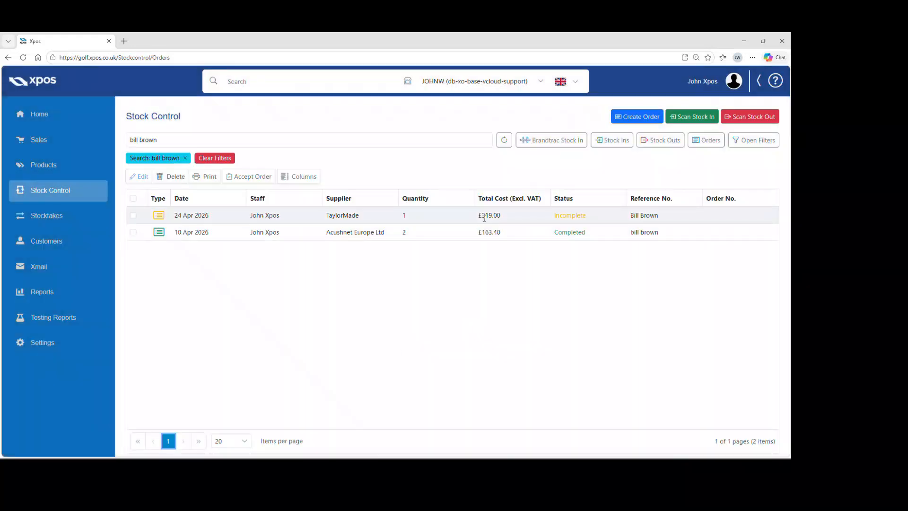
# Step: Accept the TaylorMade order and check in all its items
pyautogui.click(204, 217)
pyautogui.click(238, 180)
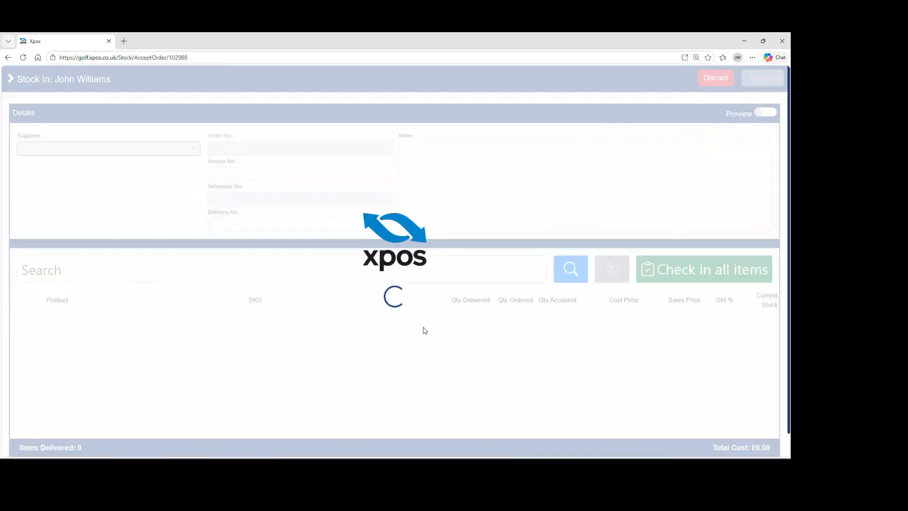
pyautogui.click(664, 278)
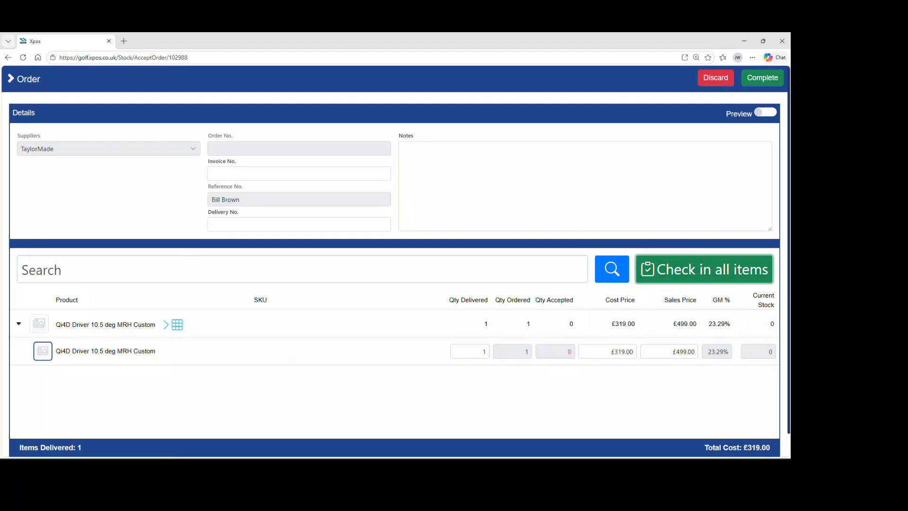
# Step: Complete the TaylorMade stock-in without printing delivery labels
pyautogui.click(762, 78)
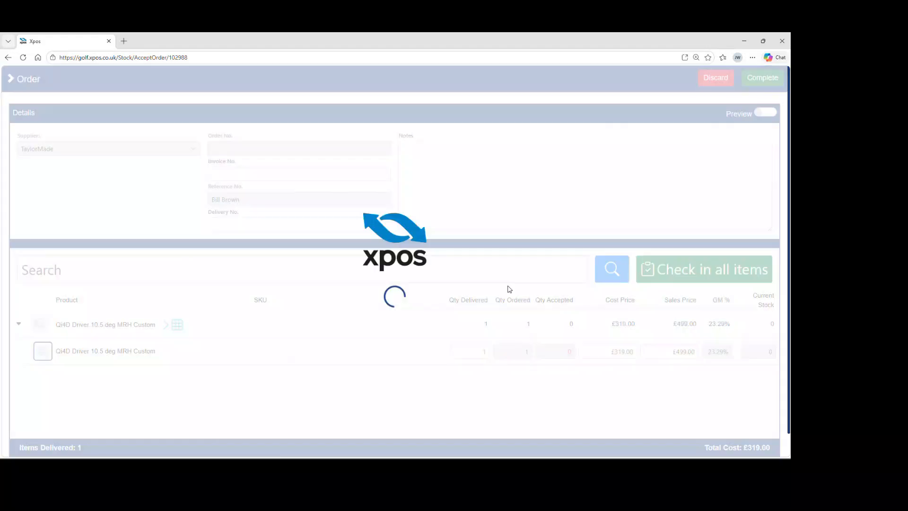
pyautogui.click(439, 316)
pyautogui.click(412, 315)
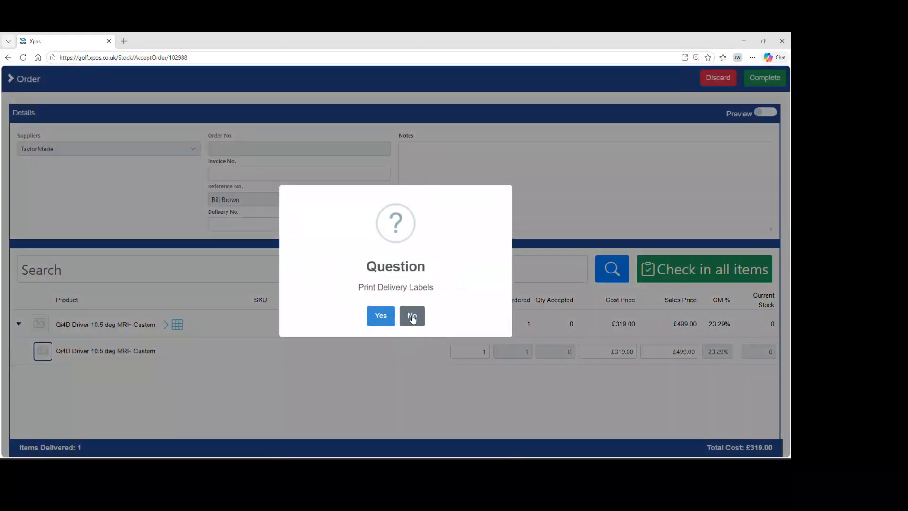
# Step: Clear the search filter and browse the Products settings
pyautogui.click(220, 159)
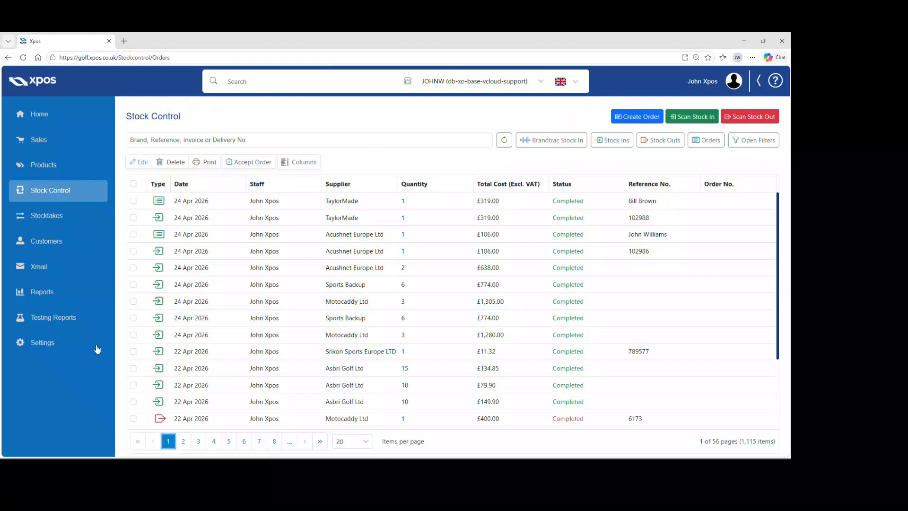
pyautogui.click(67, 344)
pyautogui.click(264, 218)
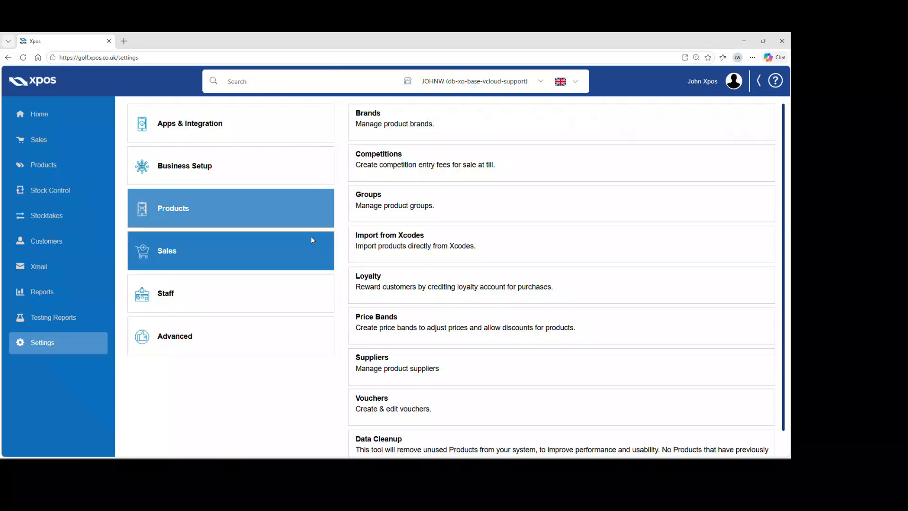
# Step: Return to Stock Control and start a new scan stock-in
pyautogui.click(85, 192)
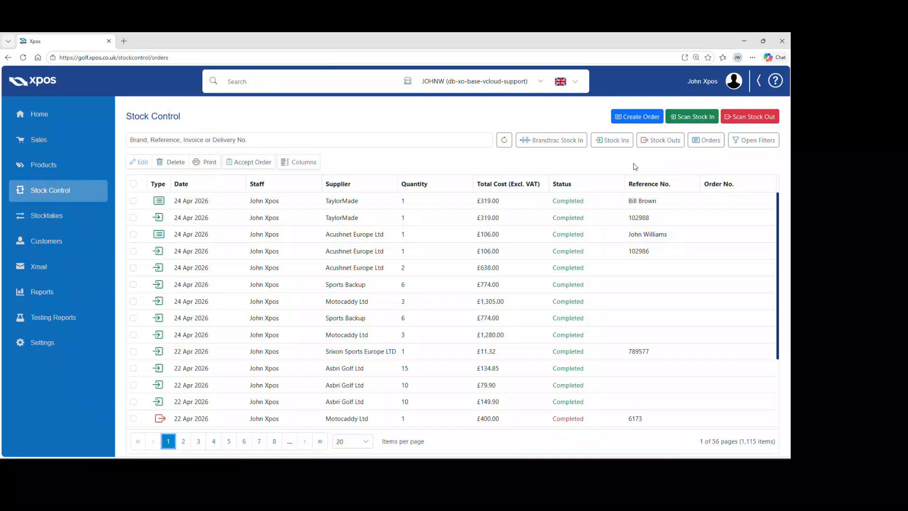
pyautogui.click(691, 117)
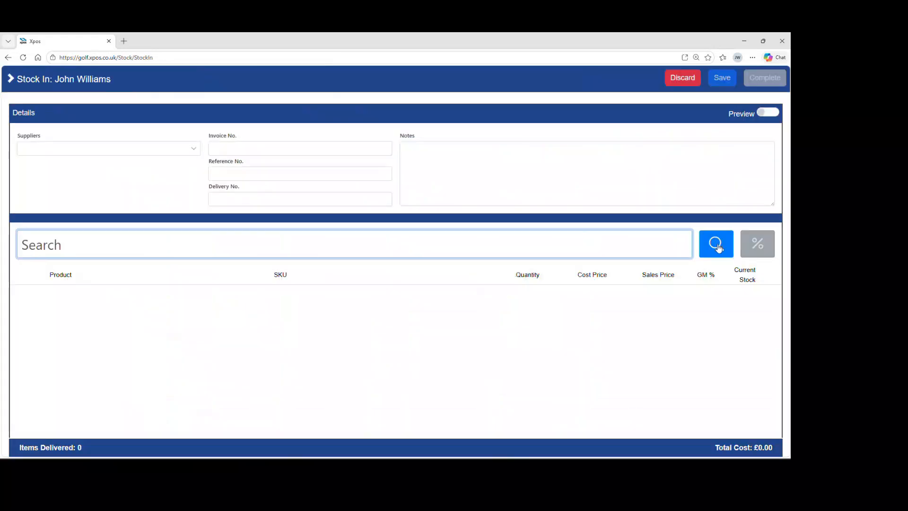